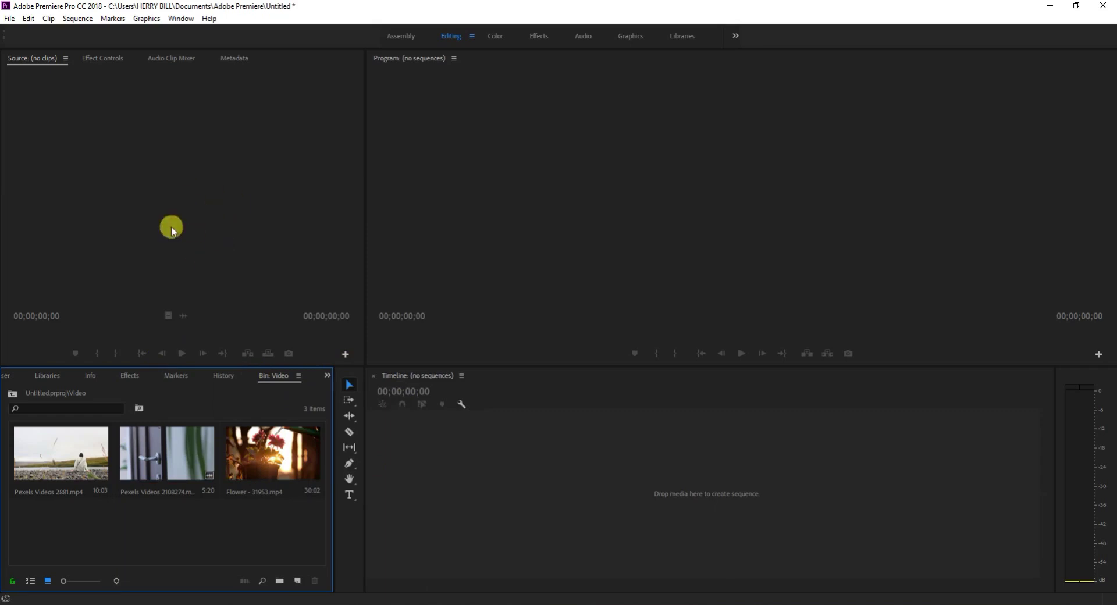
Open the Flower - 31953.mp4 clip in the Source monitor and preview its playback
double_click(257, 446)
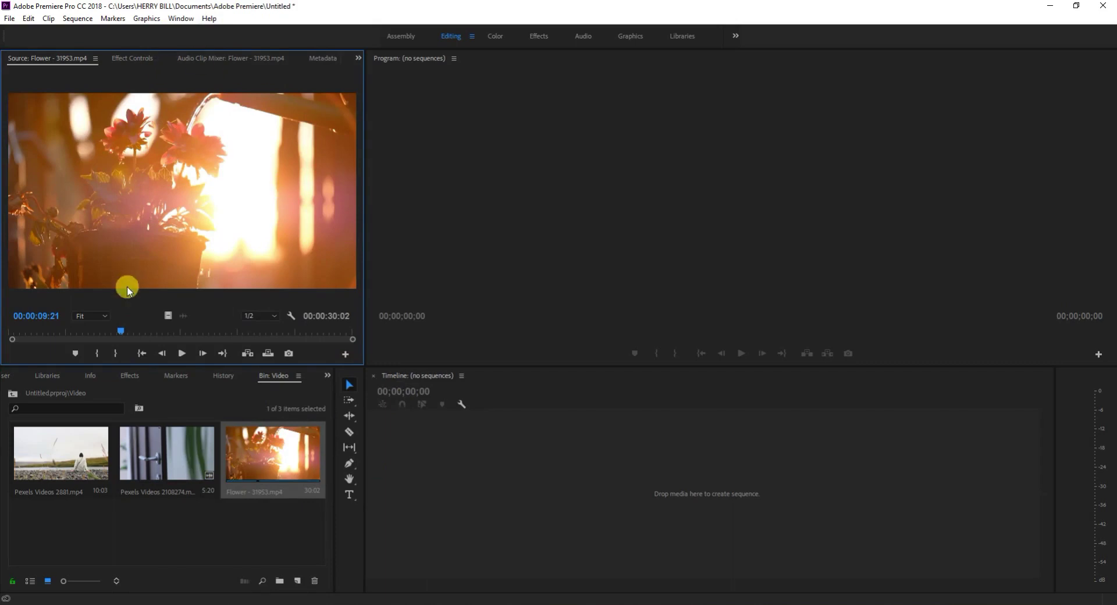
left_click(182, 354)
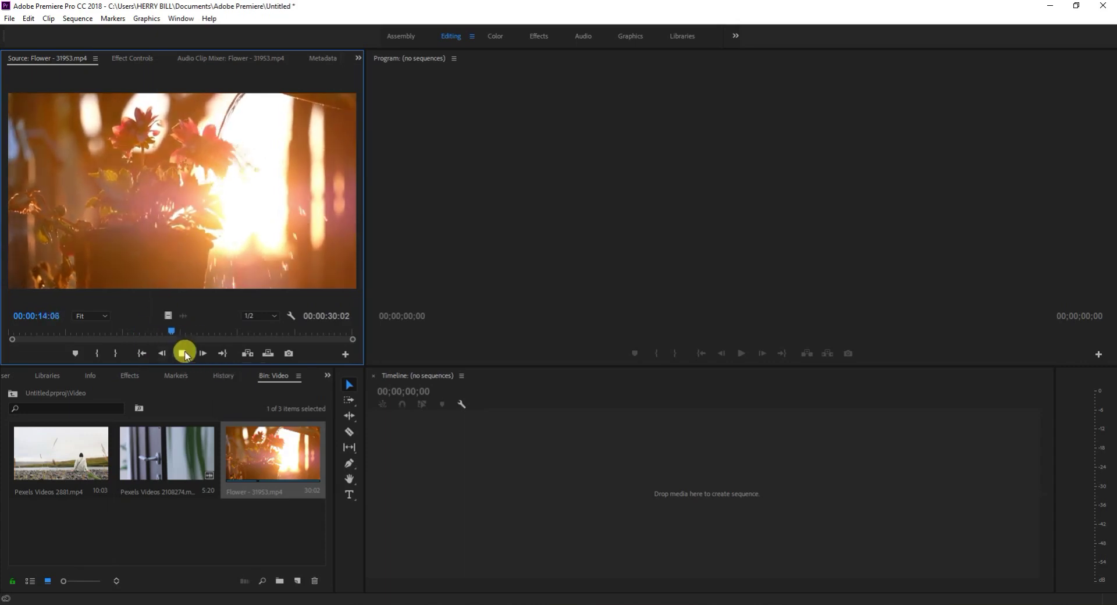
left_click(184, 353)
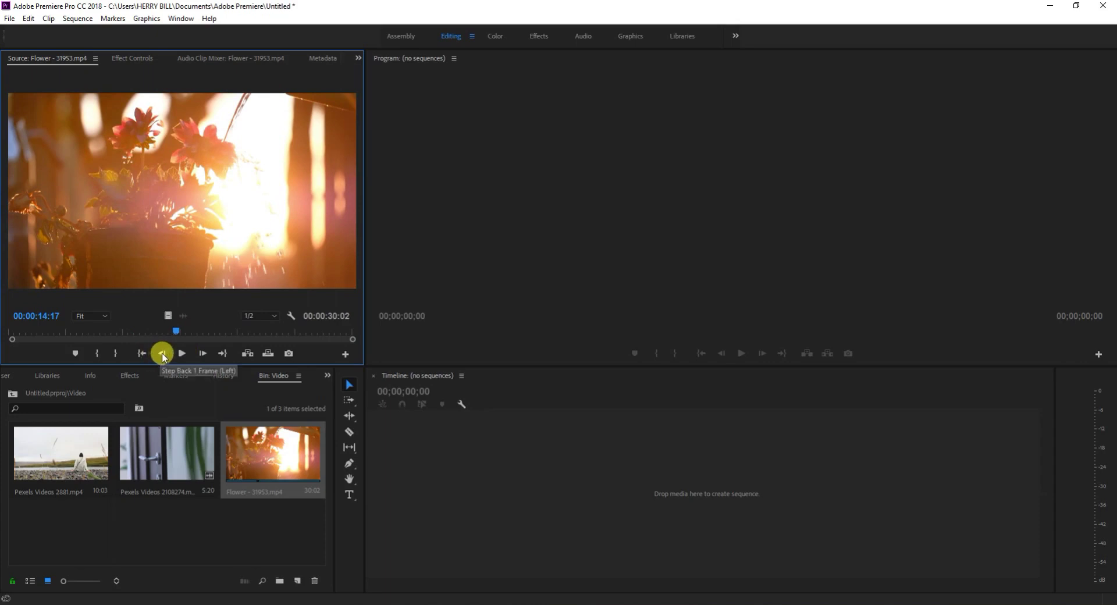
Step the flower clip back frame by frame to 00:00:11:24, and scrub it back to 00:00:08:22
left_click(162, 354)
left_click(162, 354)
left_click(162, 354)
left_click(162, 353)
left_click(162, 354)
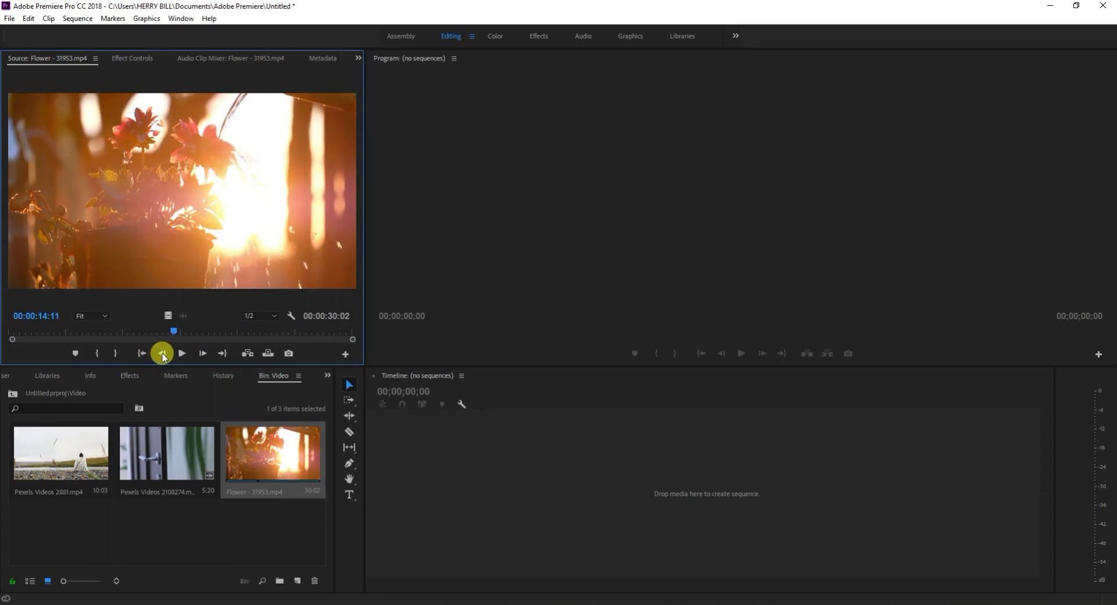
left_click(162, 353)
left_click(163, 353)
left_click(162, 354)
left_click(162, 354)
left_click(162, 354)
left_click(162, 353)
left_click(162, 353)
left_click(162, 353)
left_click(162, 354)
left_click(161, 353)
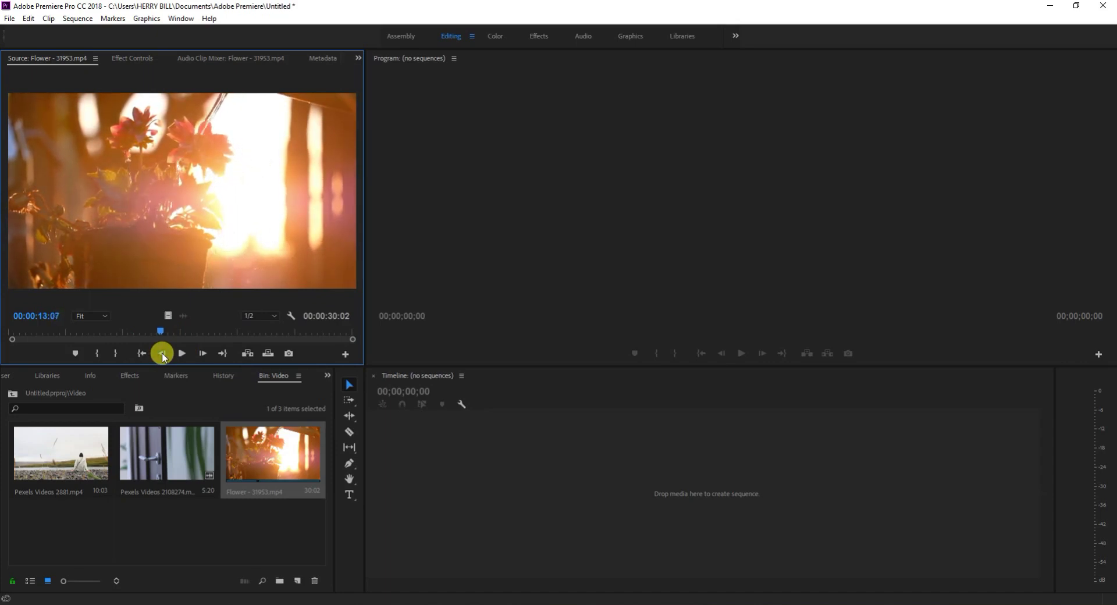
left_click(162, 354)
left_click(163, 354)
left_click(49, 317)
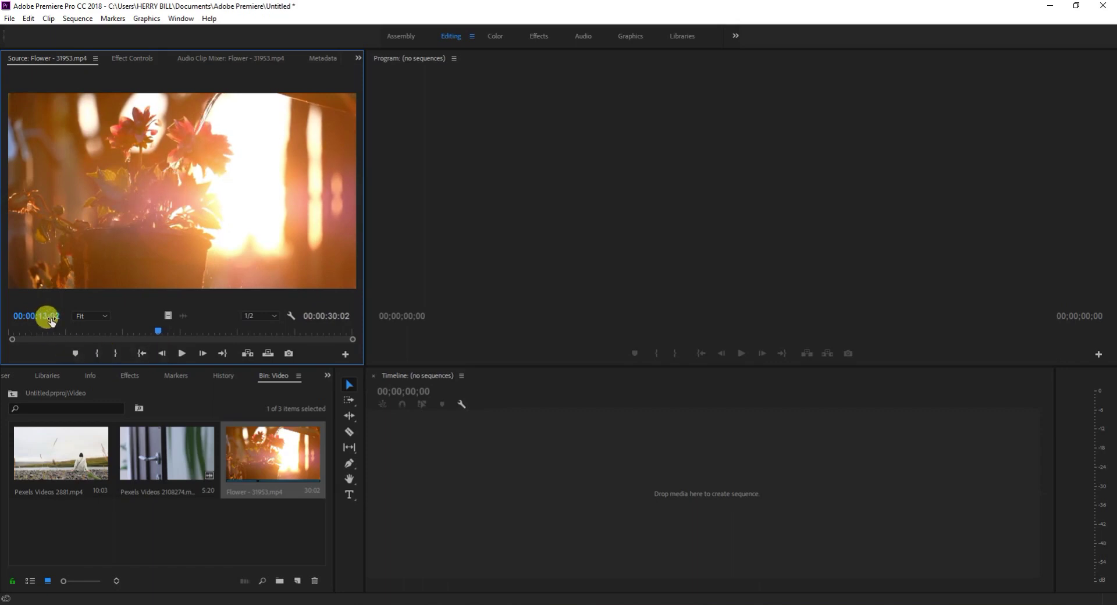
left_click(162, 353)
left_click(162, 353)
left_click(162, 353)
left_click(161, 354)
left_click(162, 354)
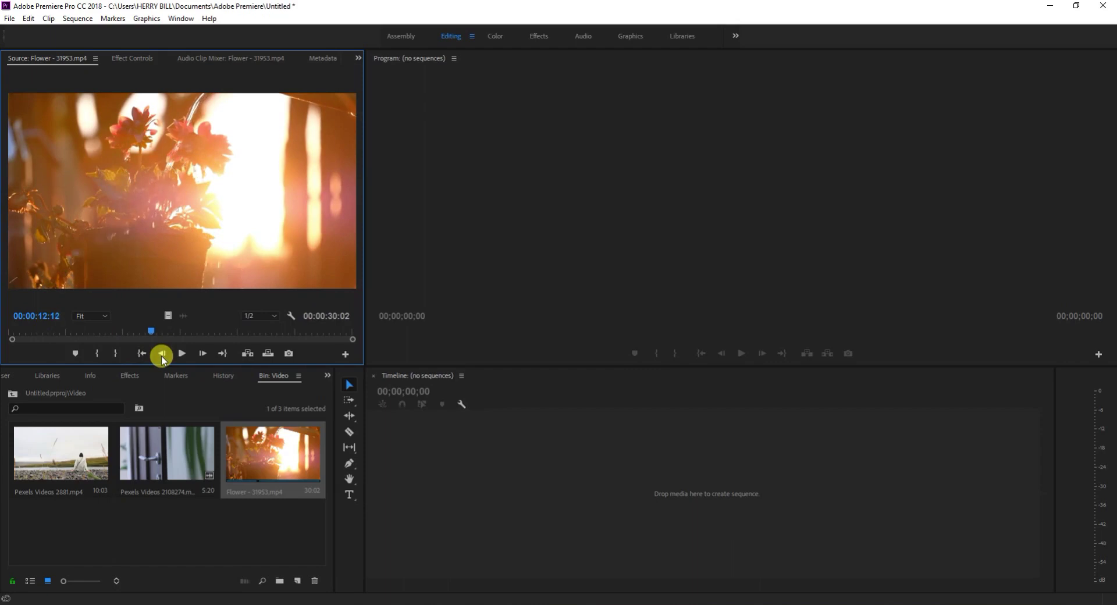
left_click(162, 354)
left_click(162, 354)
left_click(162, 353)
left_click(162, 354)
left_click(162, 354)
left_click(161, 354)
left_click(162, 353)
left_click(162, 354)
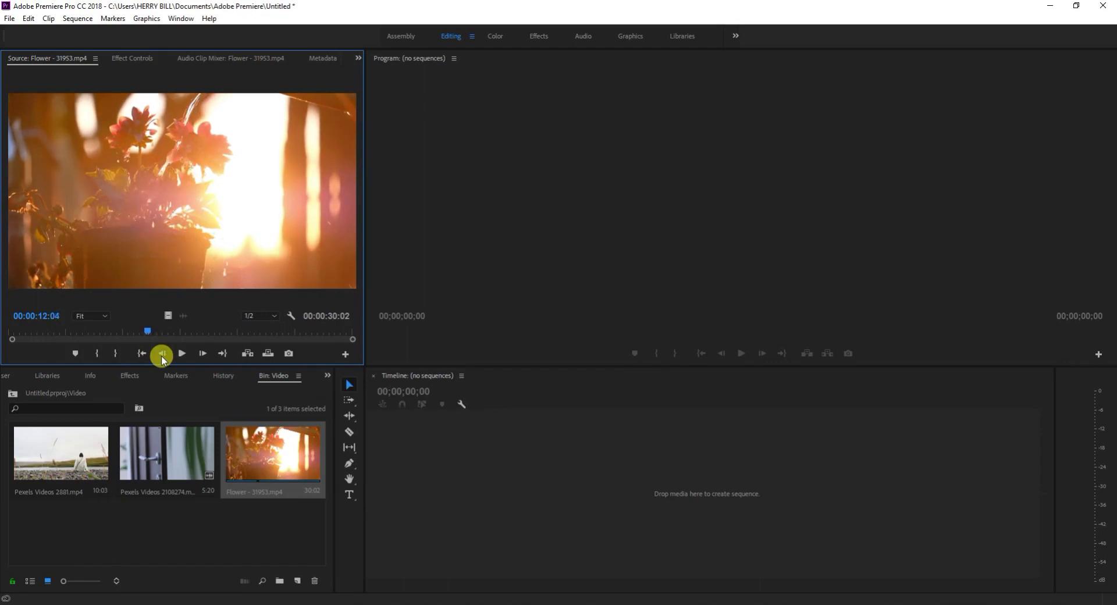
left_click(162, 354)
left_click(162, 354)
left_click(162, 354)
left_click(162, 354)
left_click(162, 354)
left_click(162, 354)
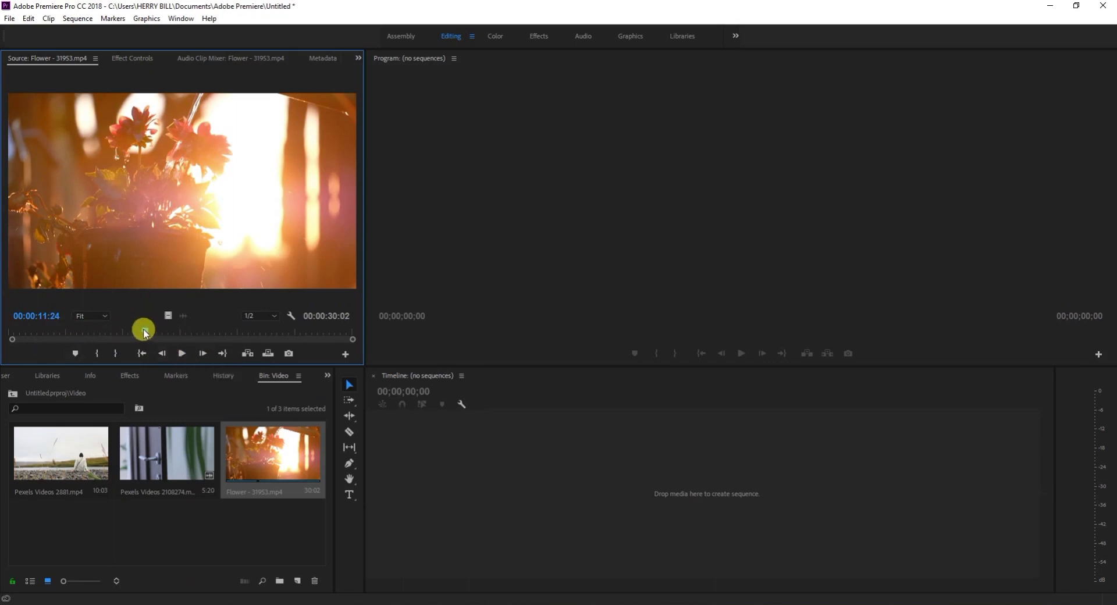
left_click_drag(144, 331, 109, 330)
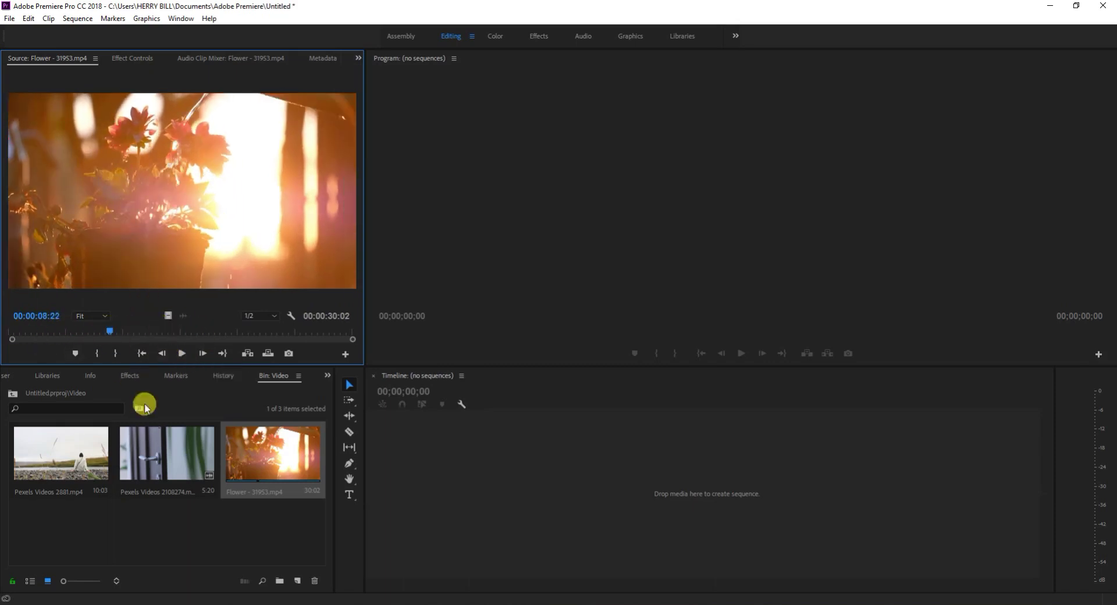
Open Pexels Videos 2108274.mp4 in the Source monitor, preview its playback and return its playhead to 00:00:00:00
double_click(164, 465)
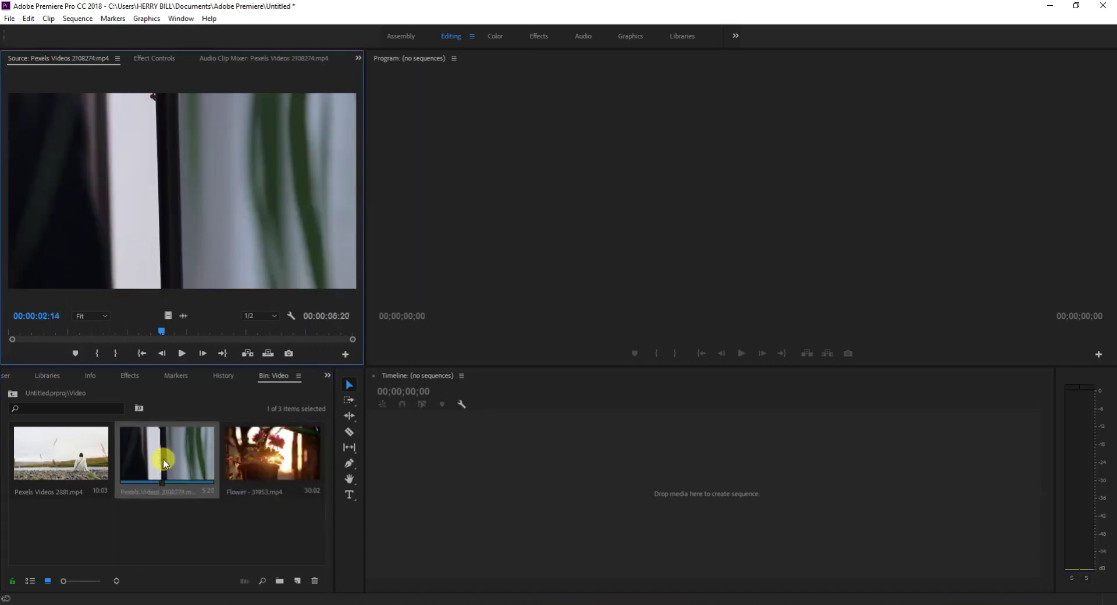
left_click(179, 354)
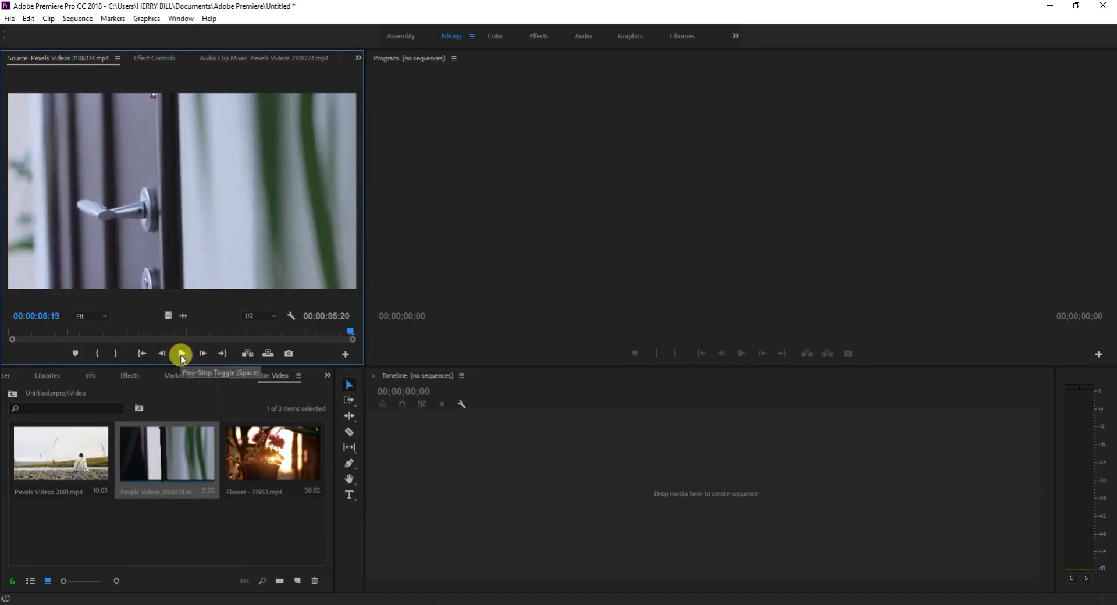
left_click(181, 354)
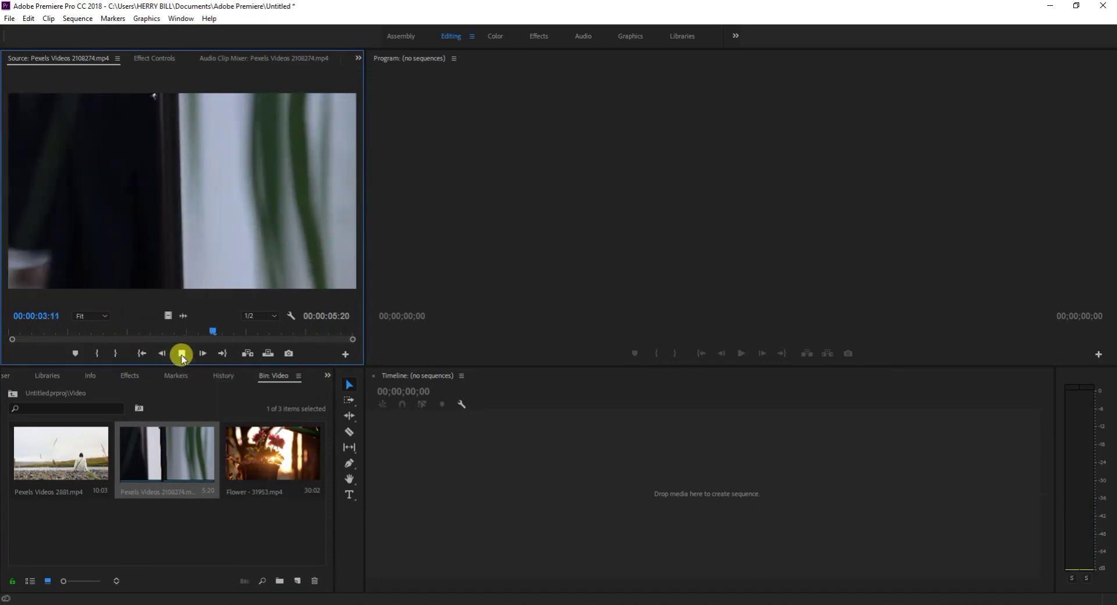
left_click(182, 356)
left_click_drag(236, 333, 9, 332)
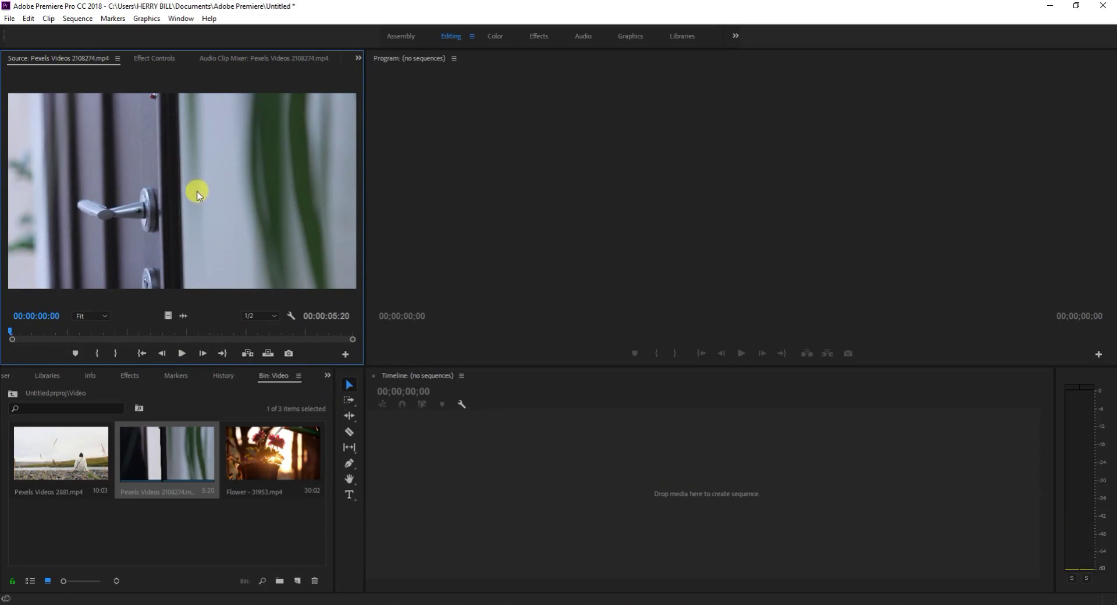
Create a new sequence in the empty timeline from the Pexels Videos 2108274.mp4 source clip, with both video and audio
left_click_drag(197, 191, 417, 462)
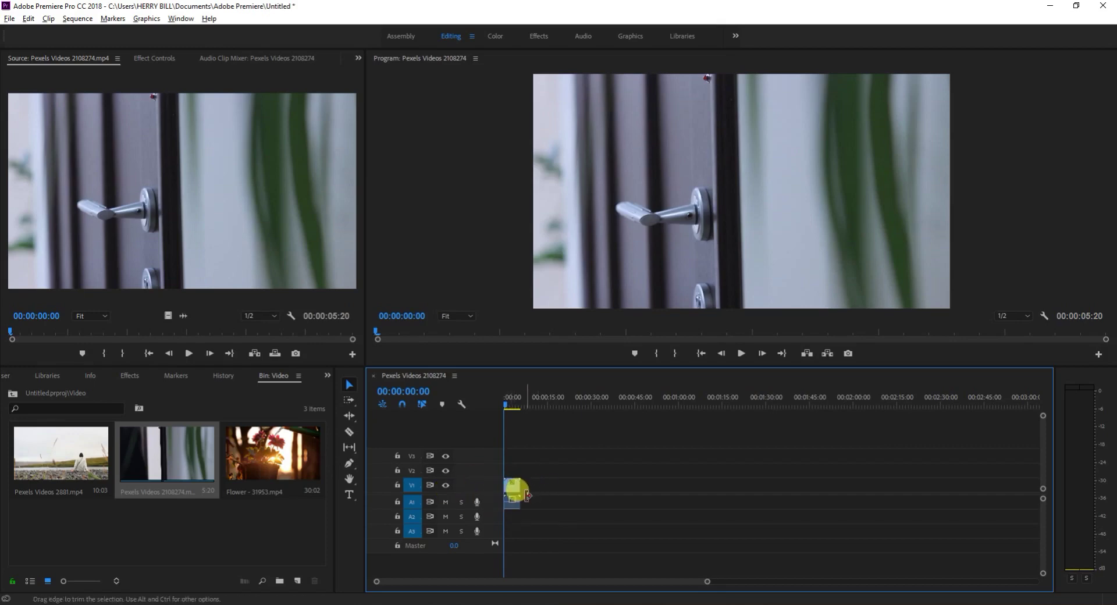
scroll(521, 503, "up", 1)
scroll(521, 504, "up", 3)
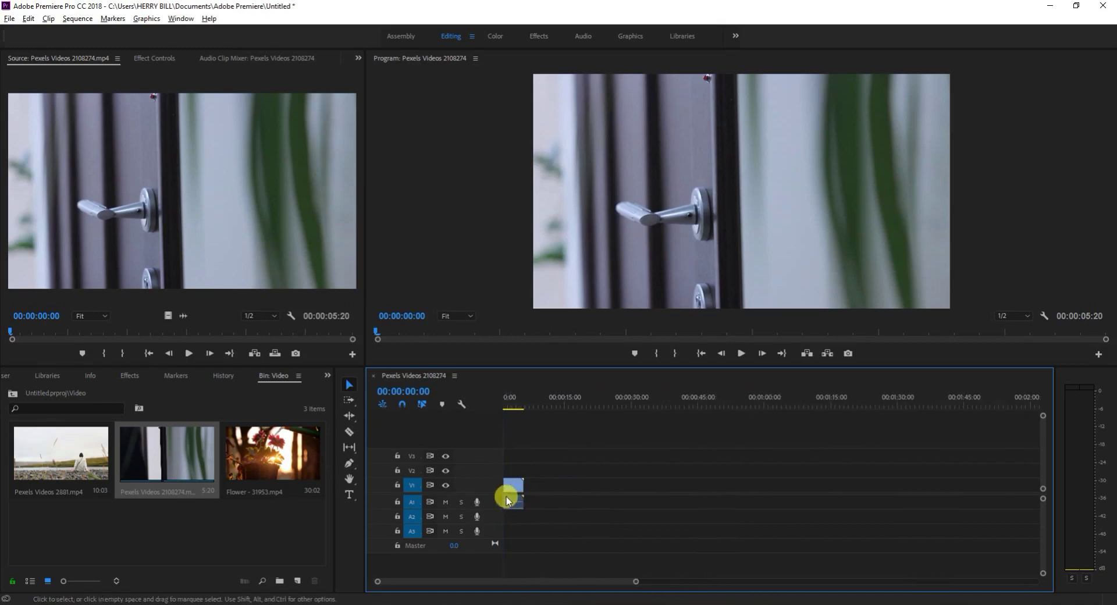
scroll(506, 498, "up", 2)
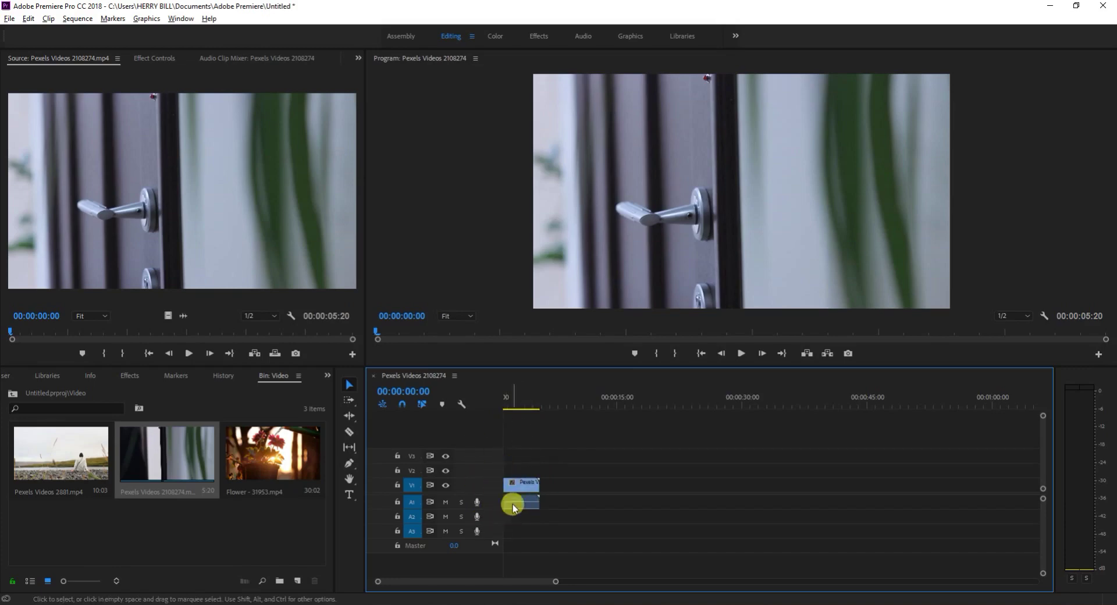
scroll(522, 491, "down", 3)
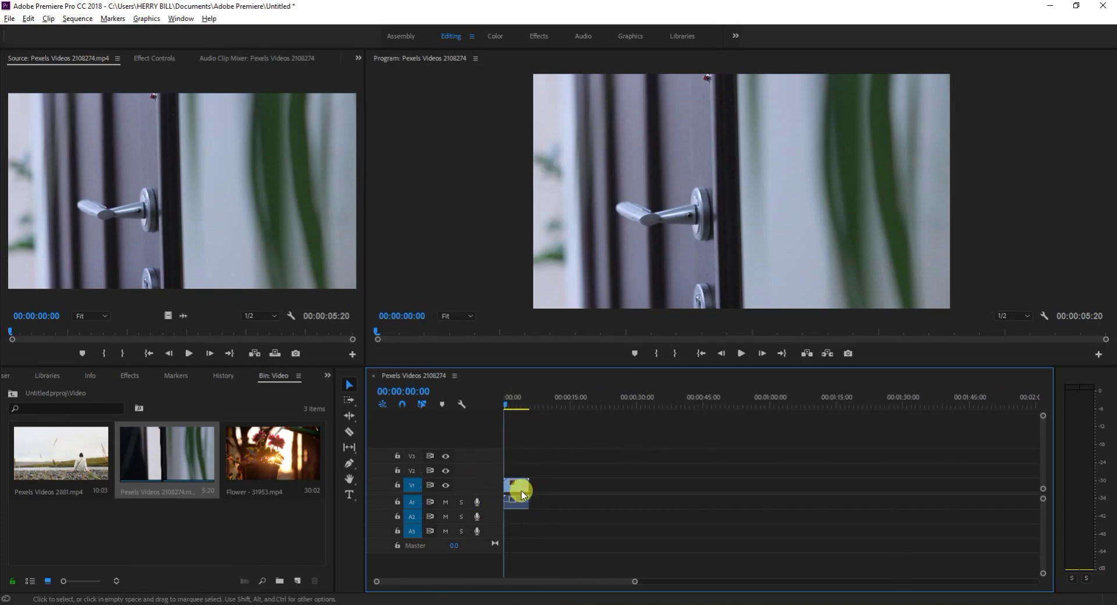
scroll(519, 498, "up", 2)
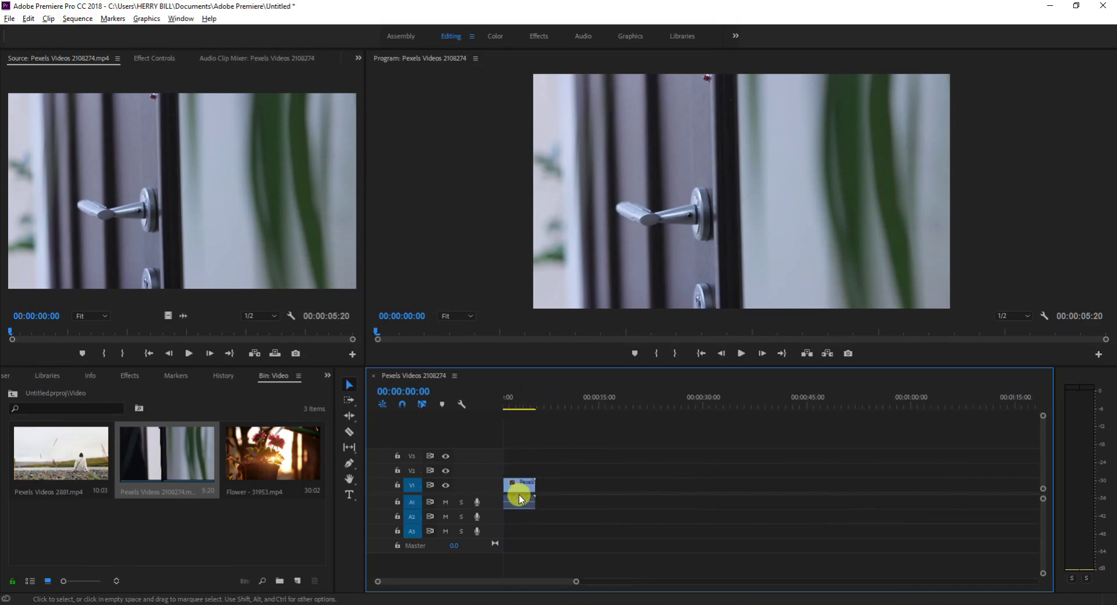
scroll(519, 497, "up", 1)
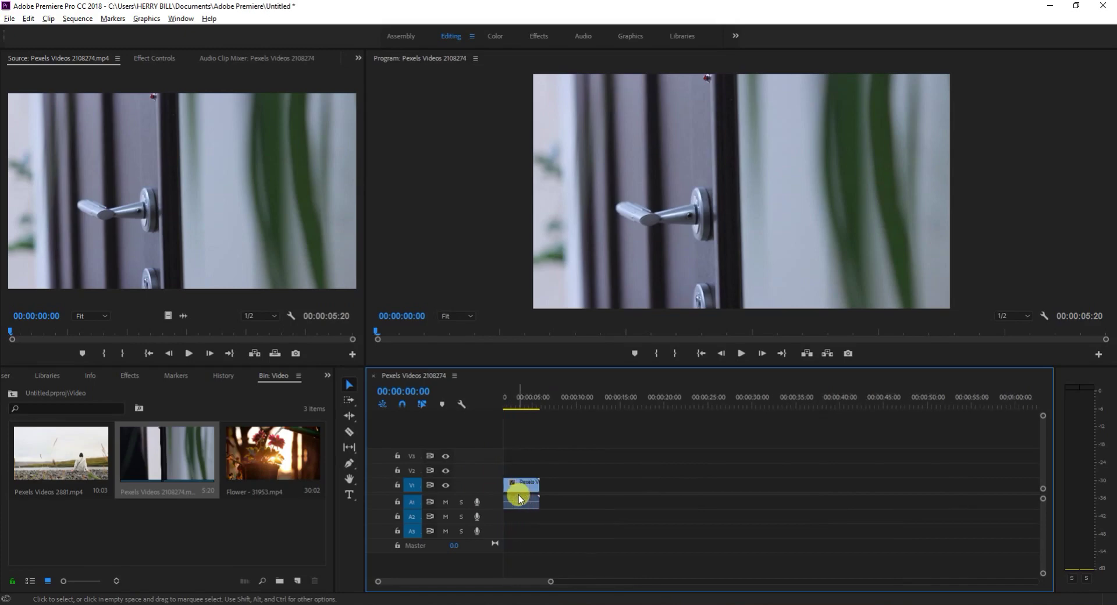
scroll(519, 491, "up", 3)
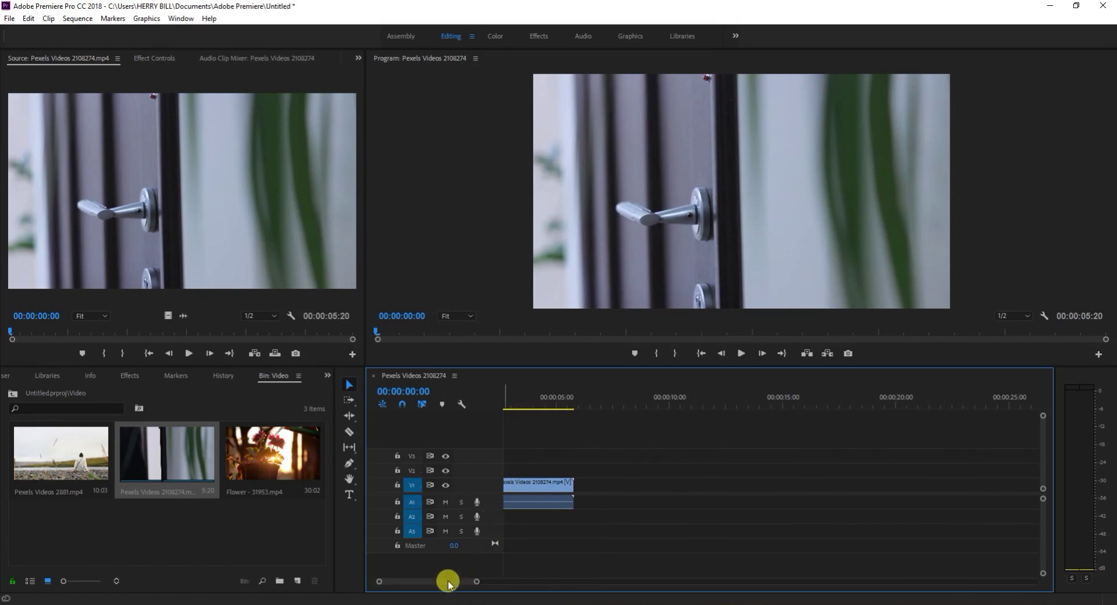
left_click_drag(448, 581, 406, 589)
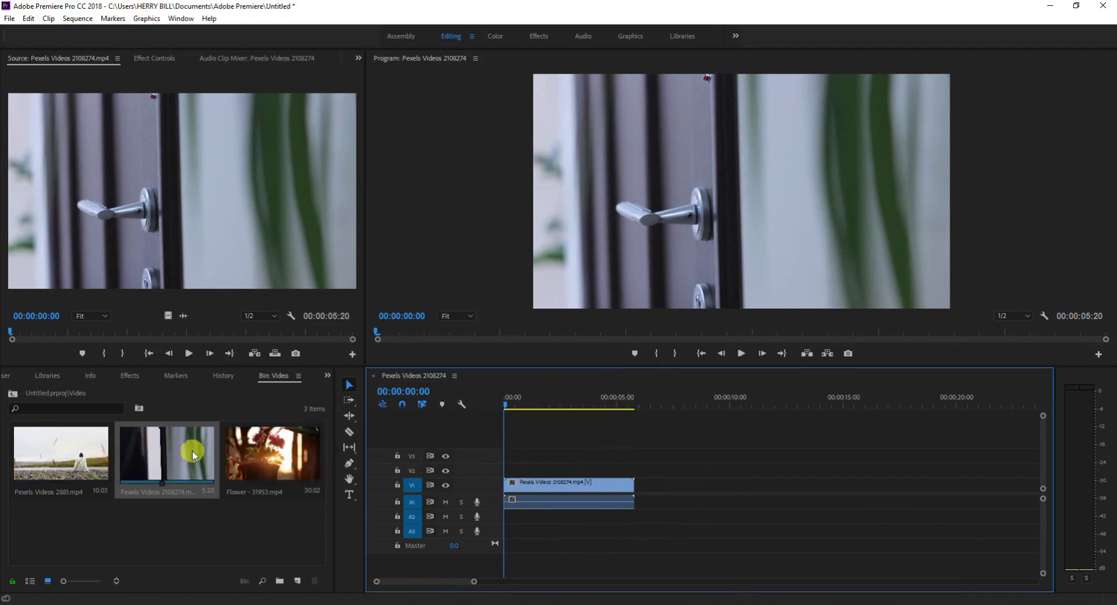
Load Flower - 31953.mp4 in the Source monitor and add it to track V1 directly after the door clip
left_click(279, 449)
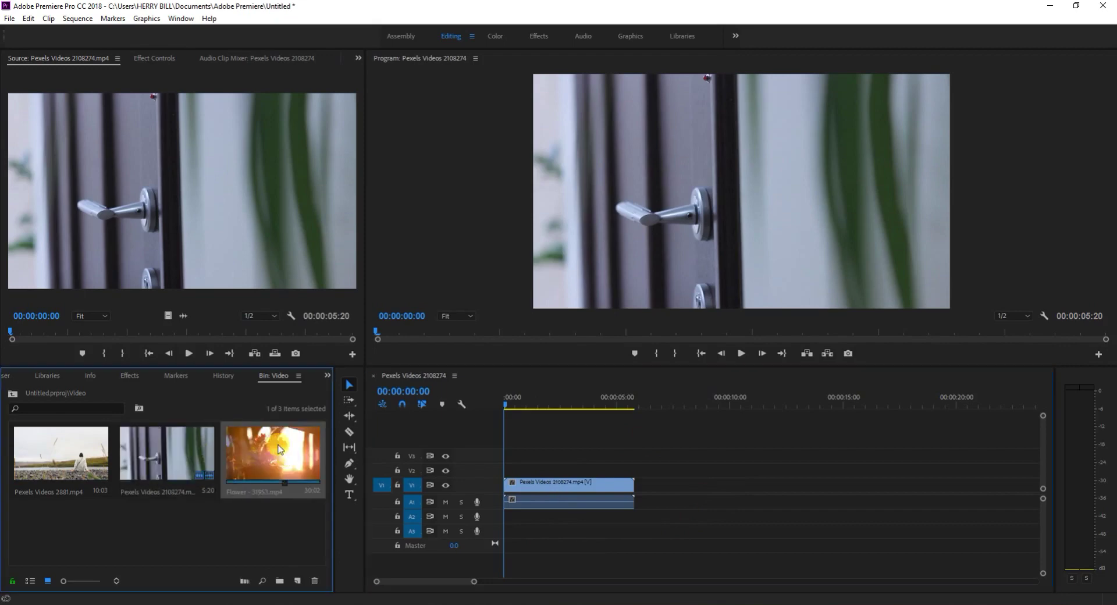
double_click(265, 451)
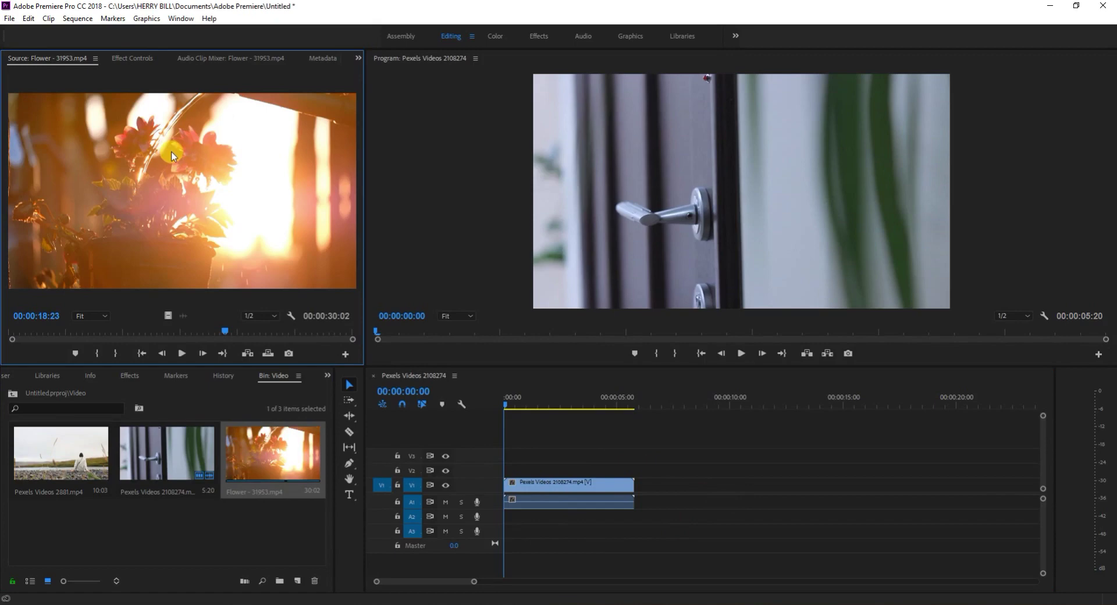
left_click_drag(226, 193, 640, 486)
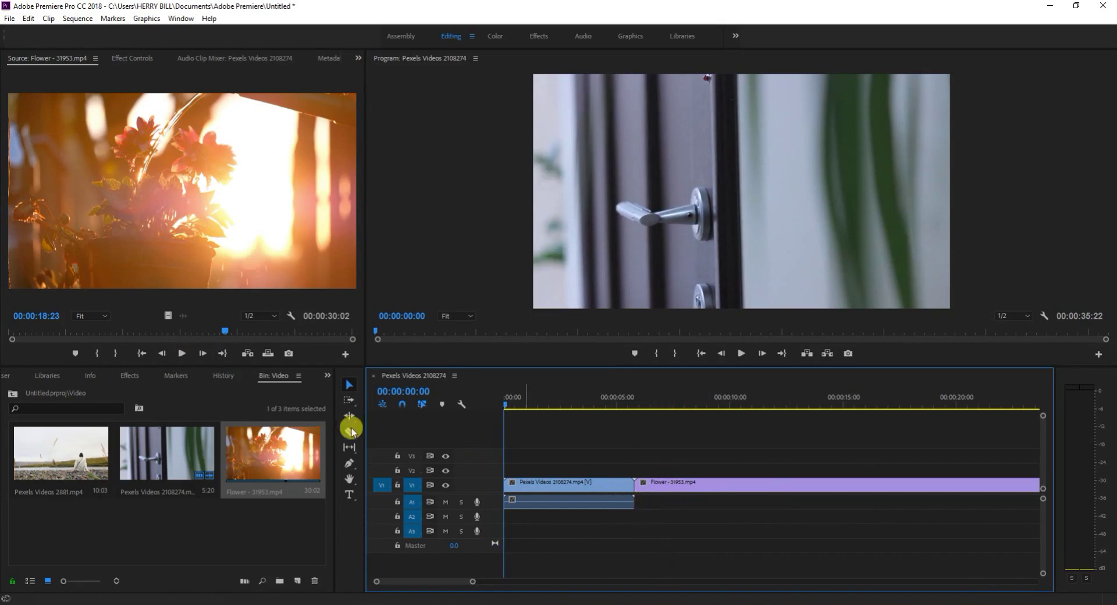
Play the flower clip in the Source monitor, and load and play Pexels Videos 2108274.mp4 to compare their audio levels
left_click(183, 354)
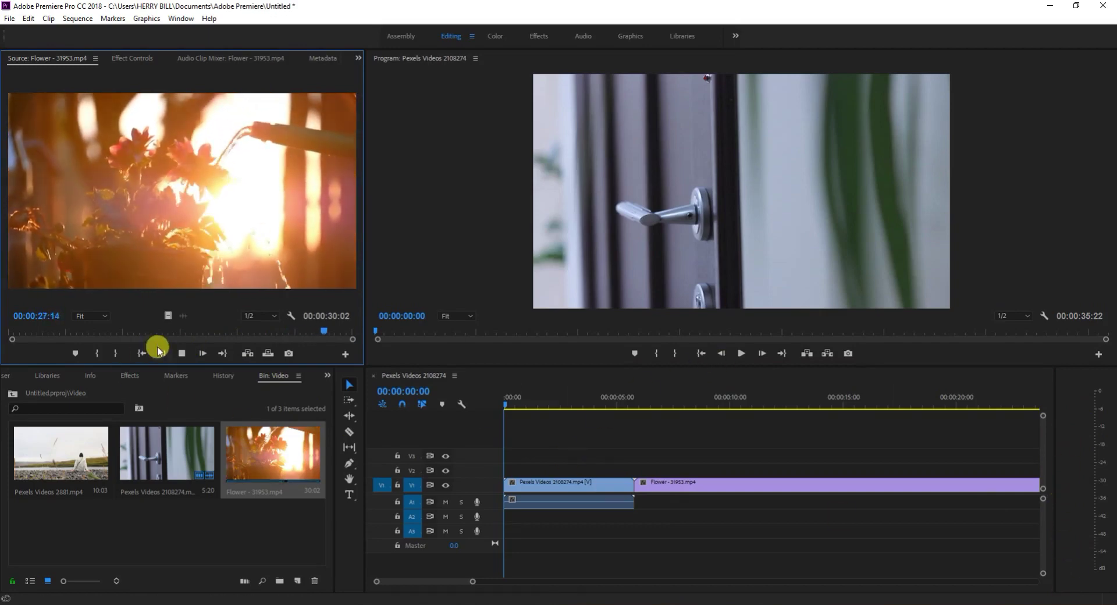
left_click(181, 353)
double_click(179, 458)
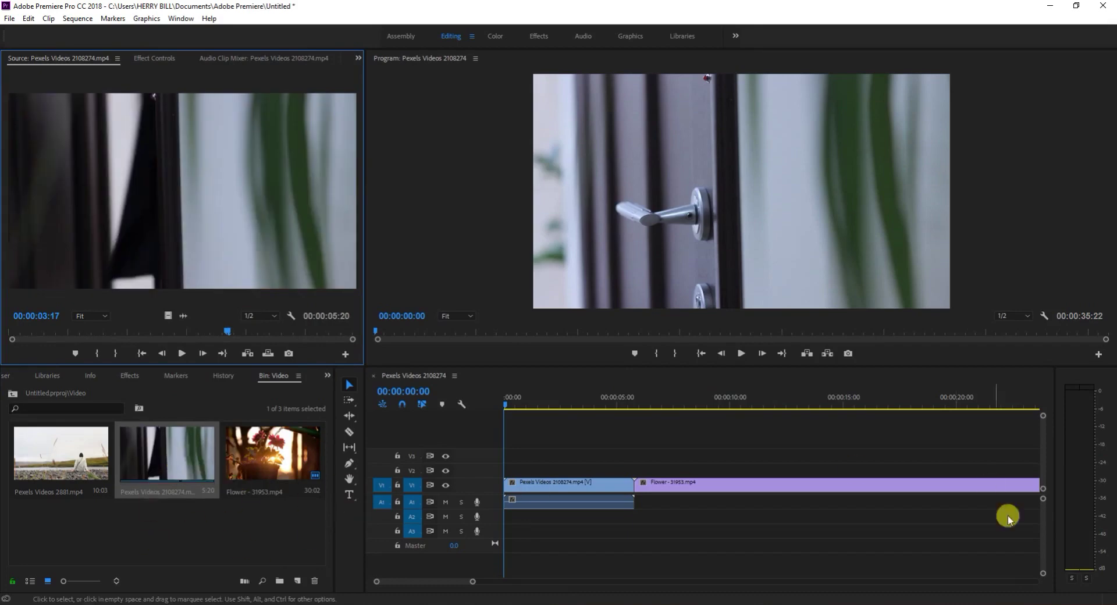
left_click(174, 357)
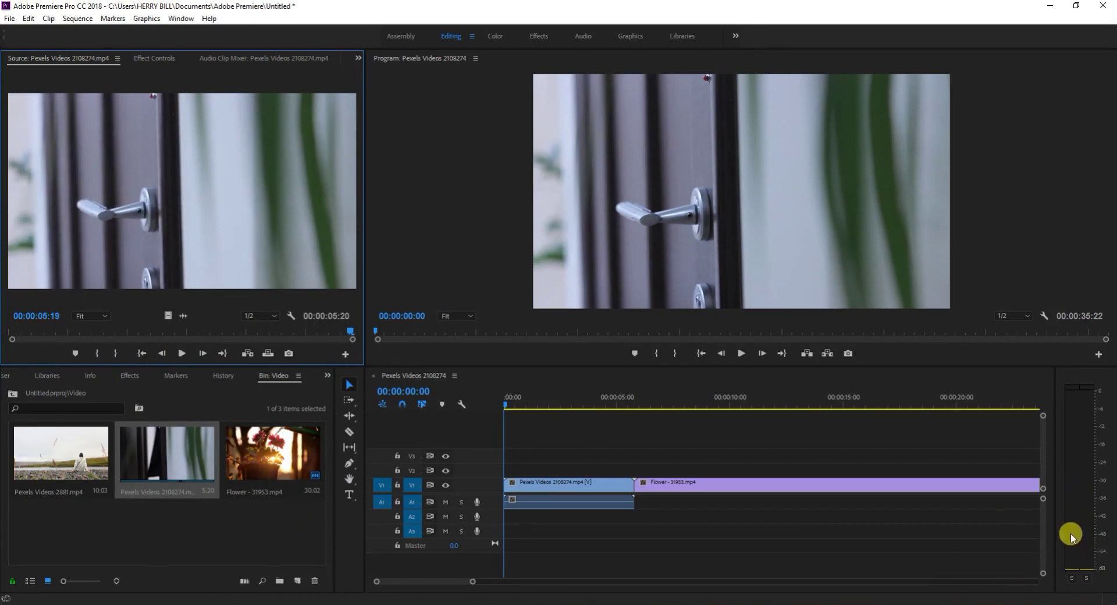
Play the sequence from its start through the door clip into the flower clip, and stop at 00:00:09:02
left_click(198, 536)
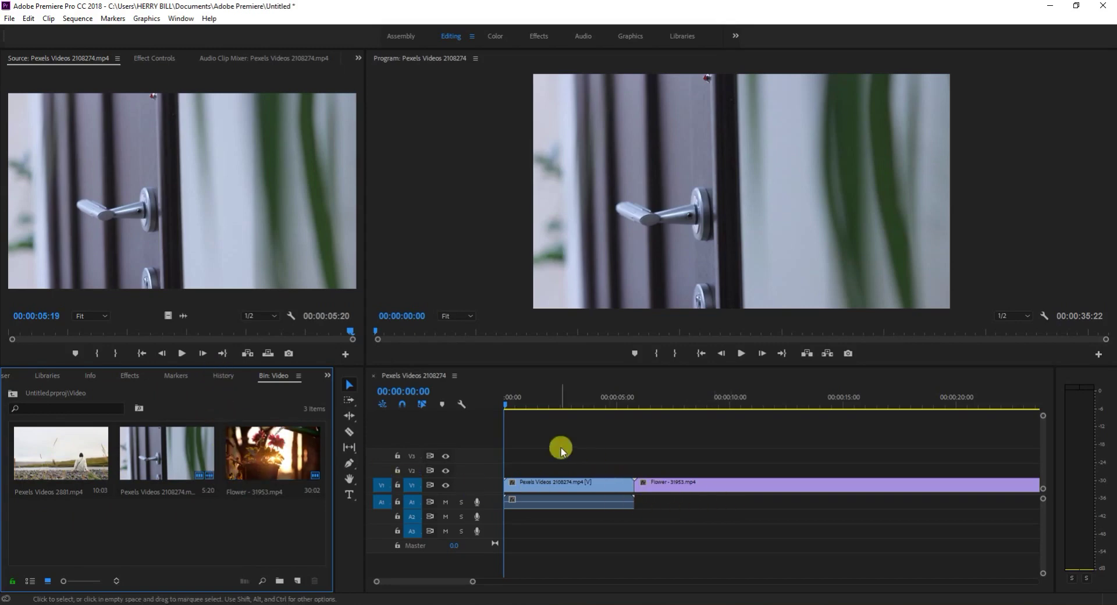
key("space")
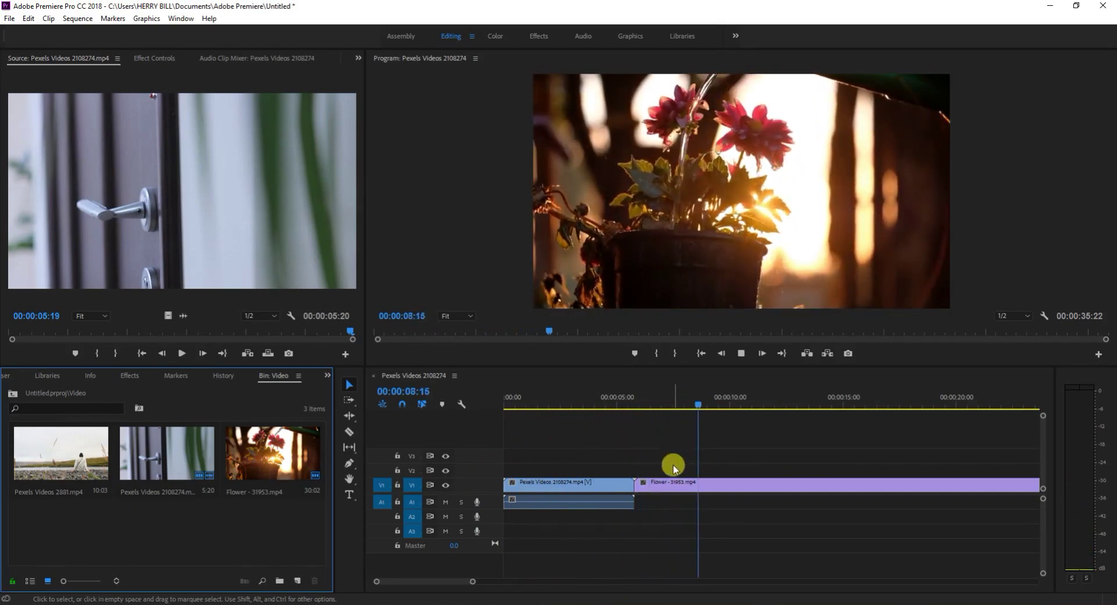
key("space")
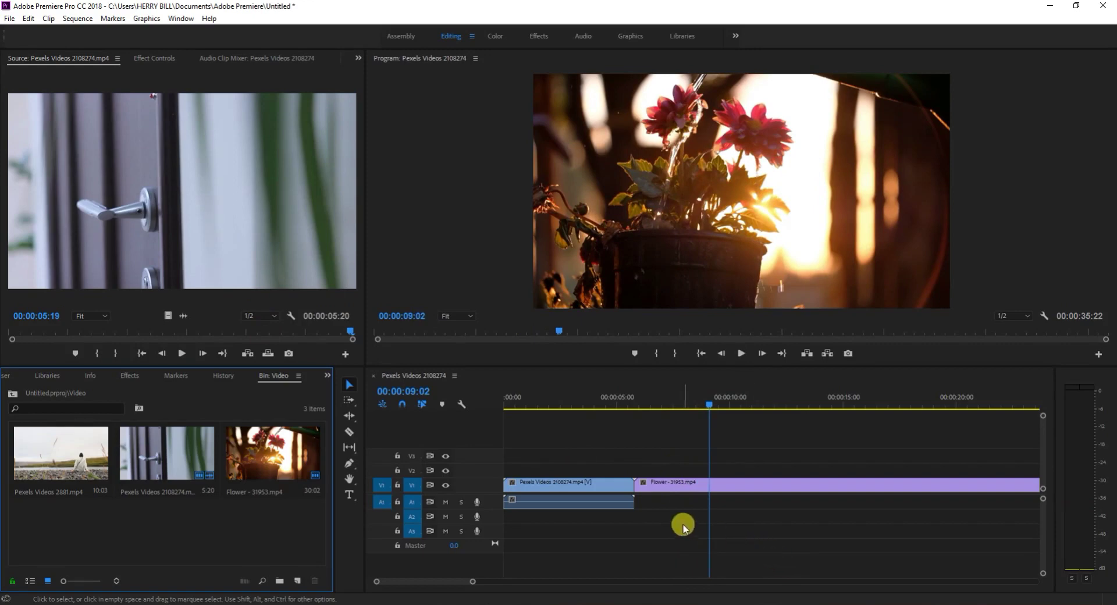
Delete the flower clip and the door clip with its audio from the timeline
left_click(667, 485)
key("Delete")
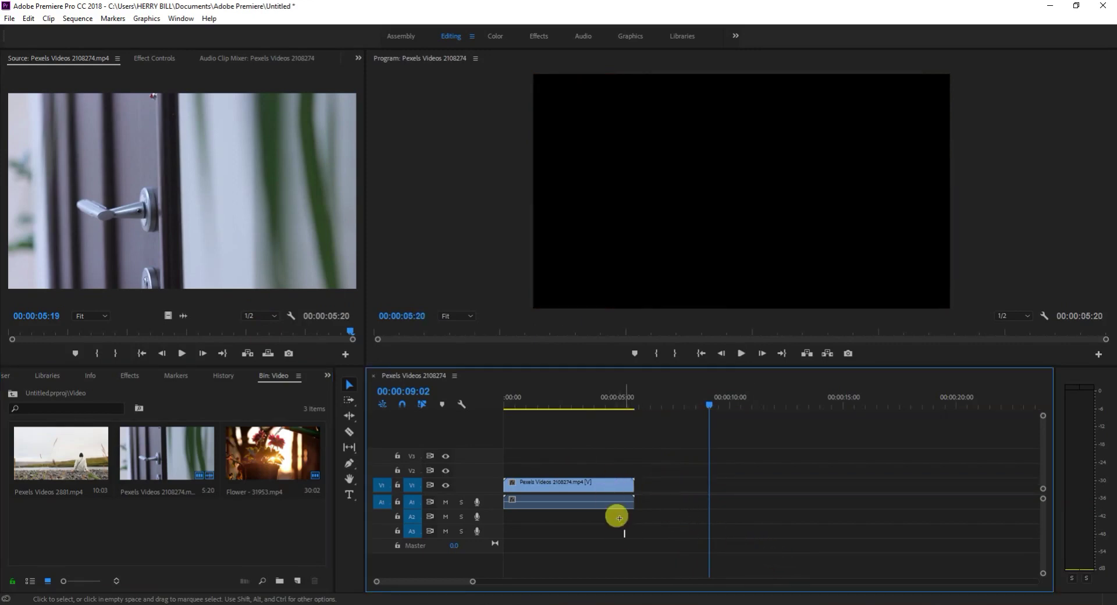
left_click_drag(616, 516, 542, 453)
key("Delete")
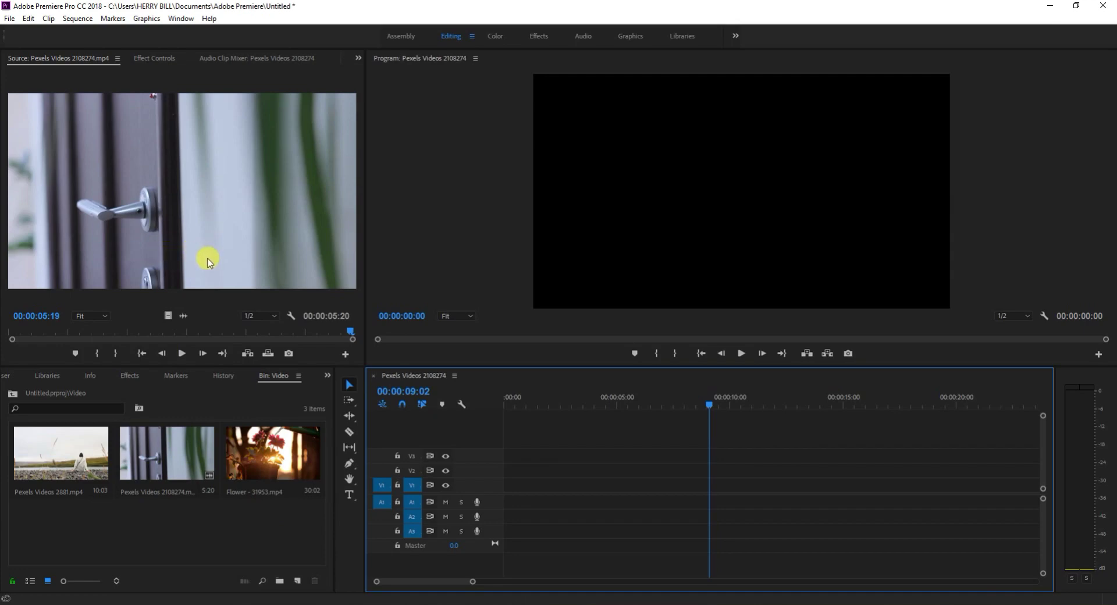
Place only the video of Pexels Videos 2108274.mp4 on track V1 at the start of the sequence
left_click(205, 240)
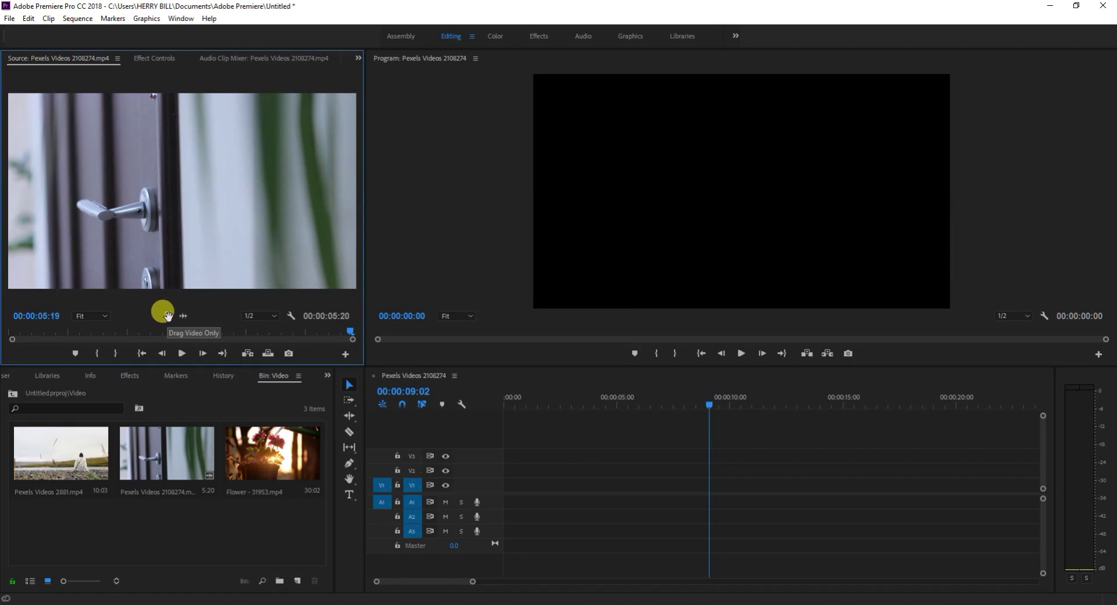
left_click_drag(168, 315, 509, 486)
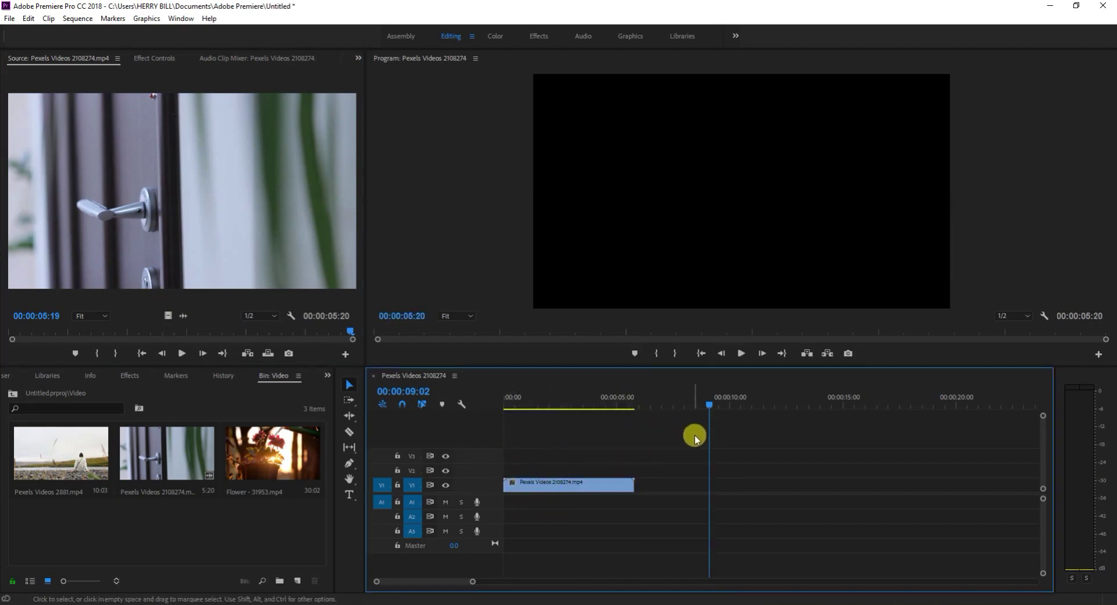
Play the video-only door clip from the sequence start, stop at 00:00:01:14, and delete the clip from track V1
left_click_drag(708, 403, 486, 426)
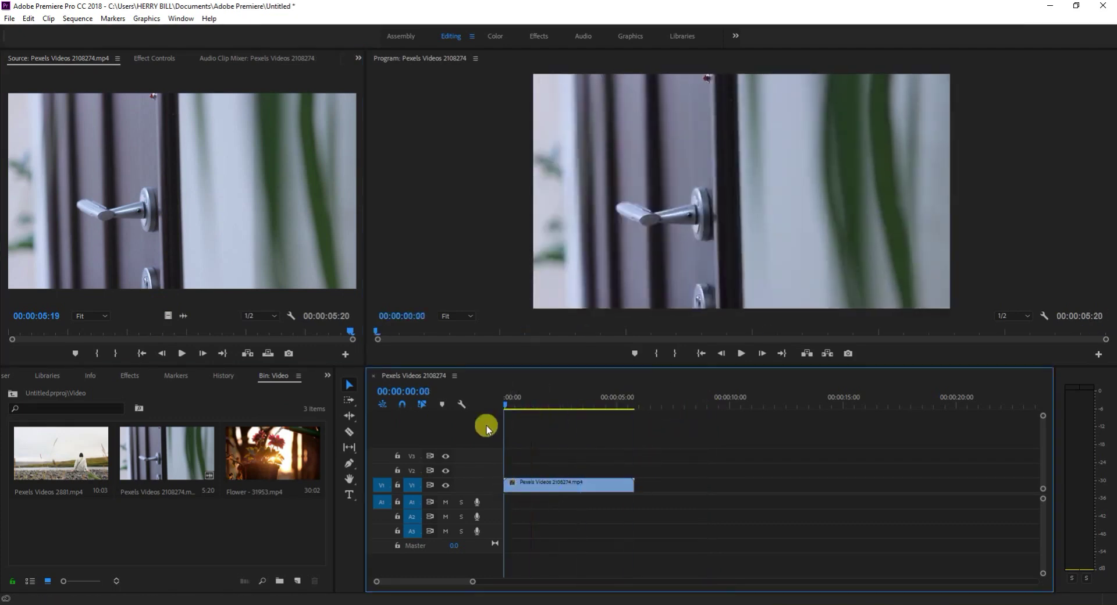
key("space")
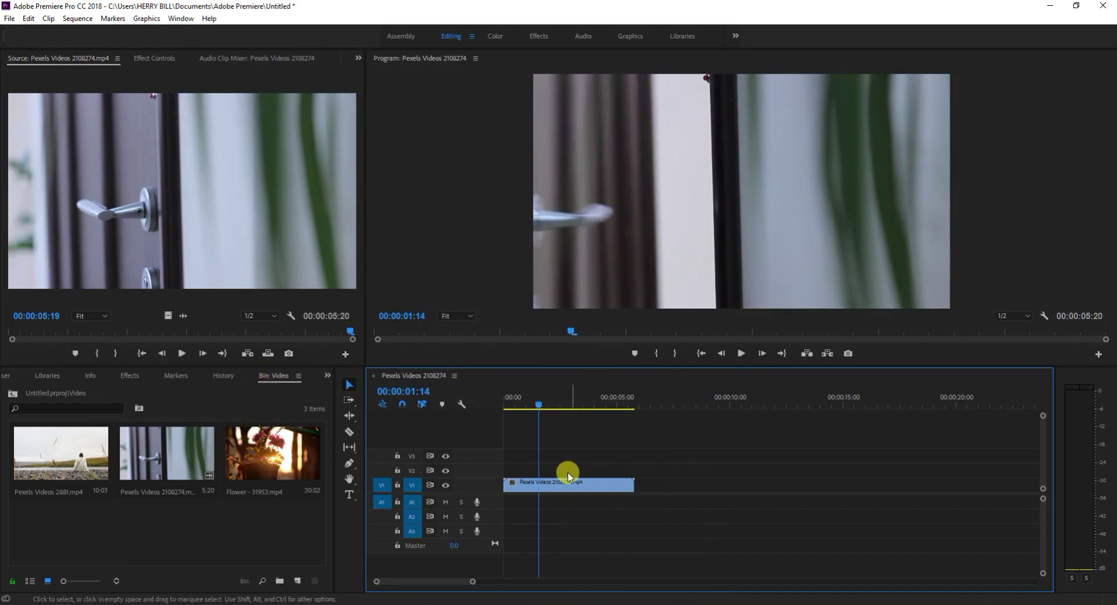
left_click(578, 485)
key("Delete")
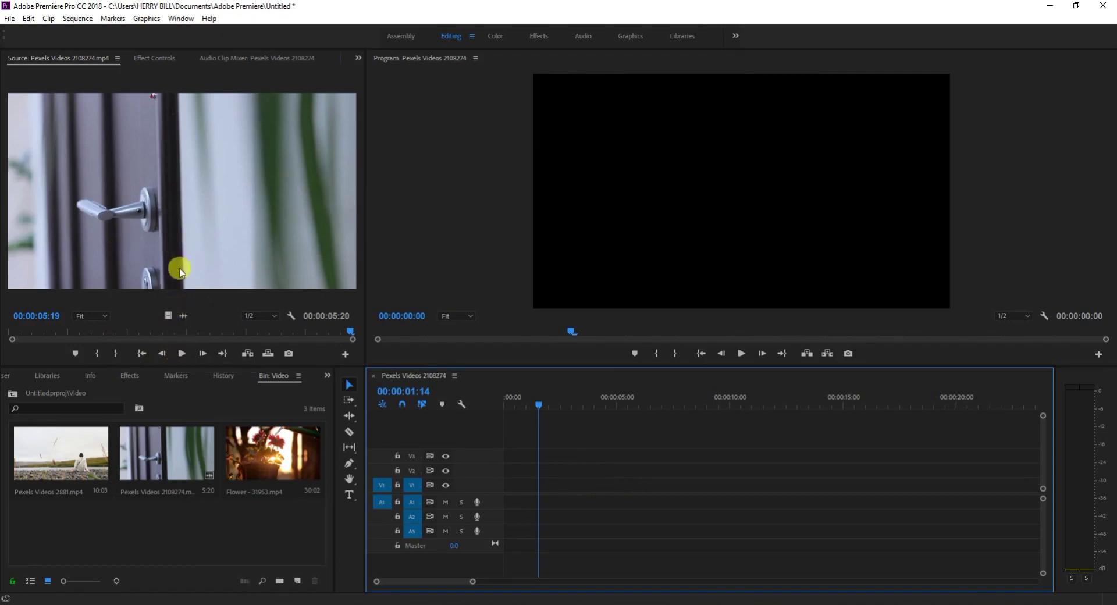
Place only the audio of Pexels Videos 2108274.mp4 on track A1 at the sequence start, and play it to 00:00:02:10
left_click_drag(183, 319, 517, 515)
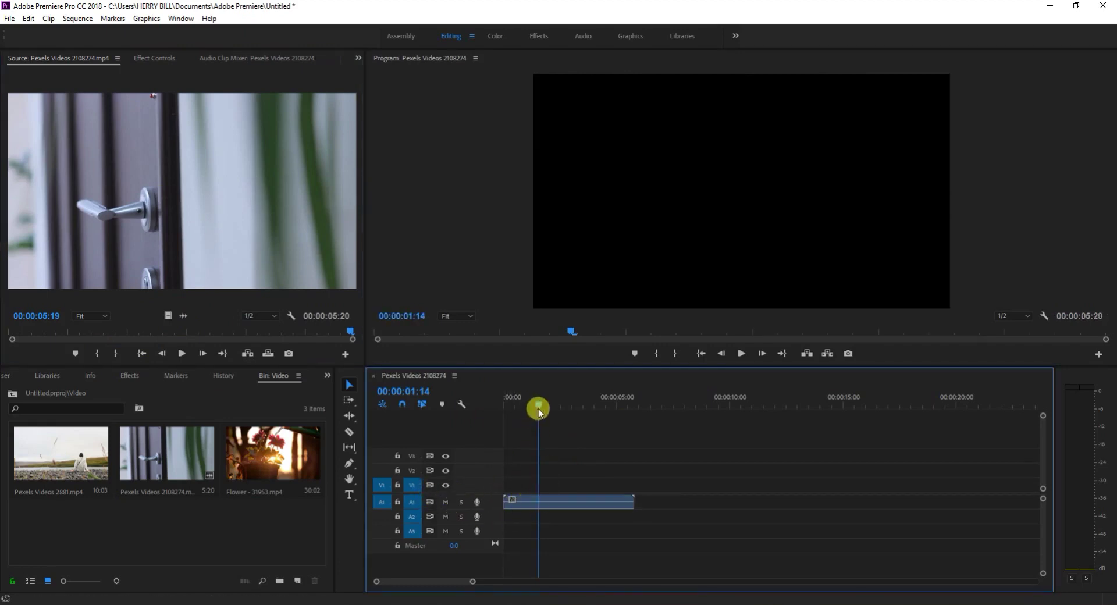
left_click_drag(539, 408, 486, 414)
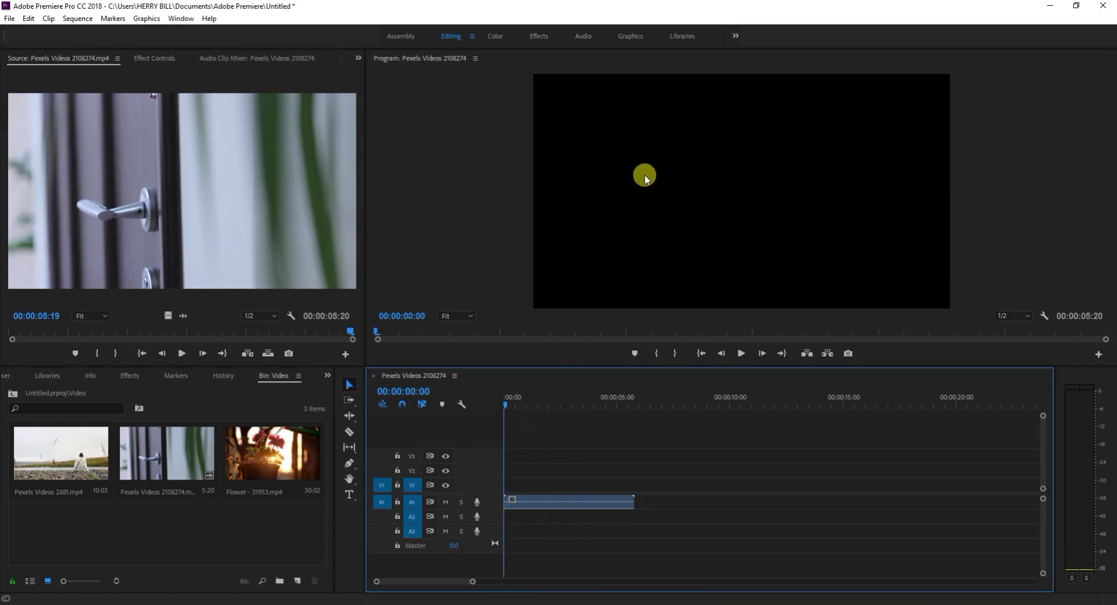
key("space")
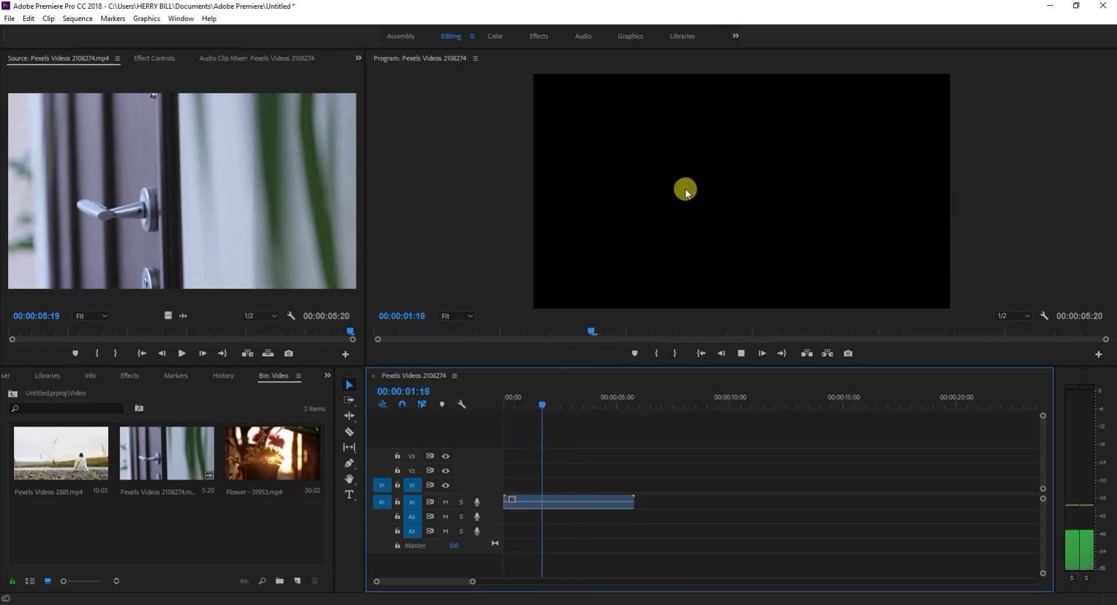
key("space")
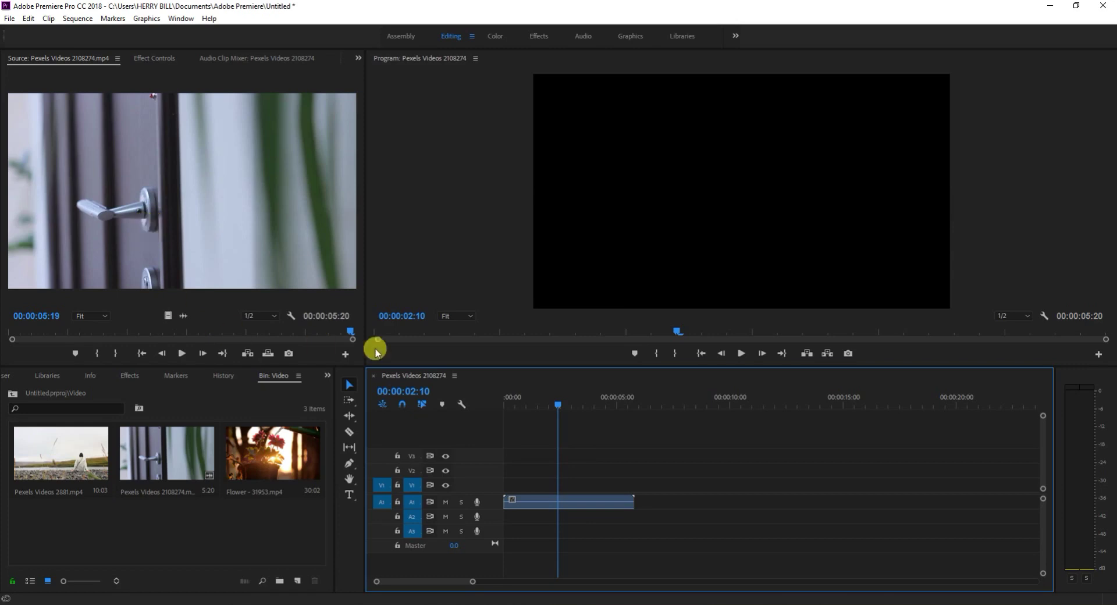
Return the playhead to 00:00:00:00 and delete the door clip's audio from track A1
left_click_drag(551, 409, 494, 420)
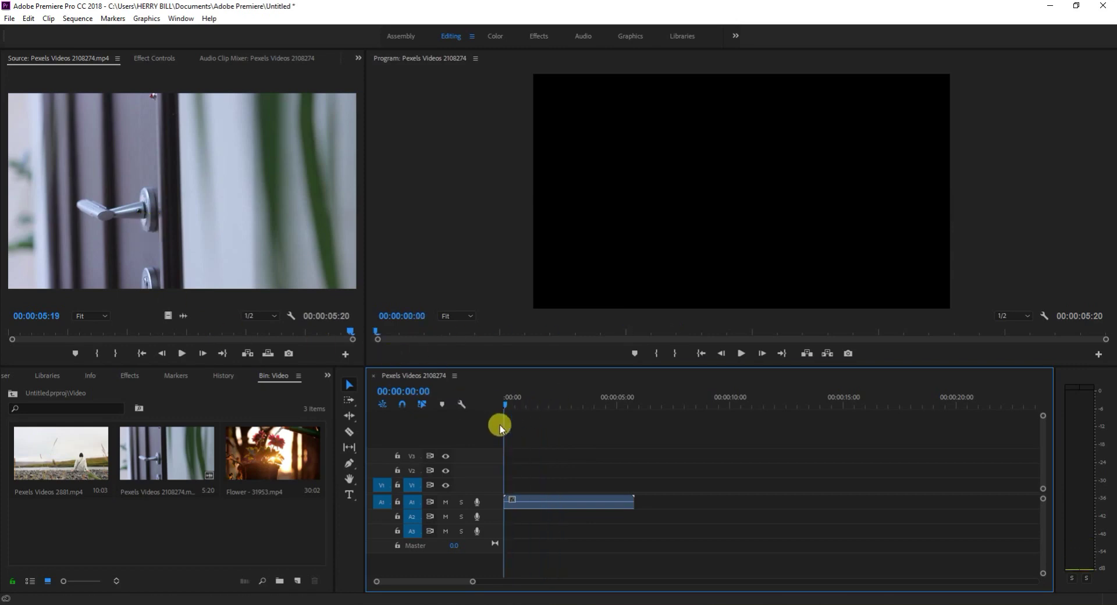
left_click(600, 505)
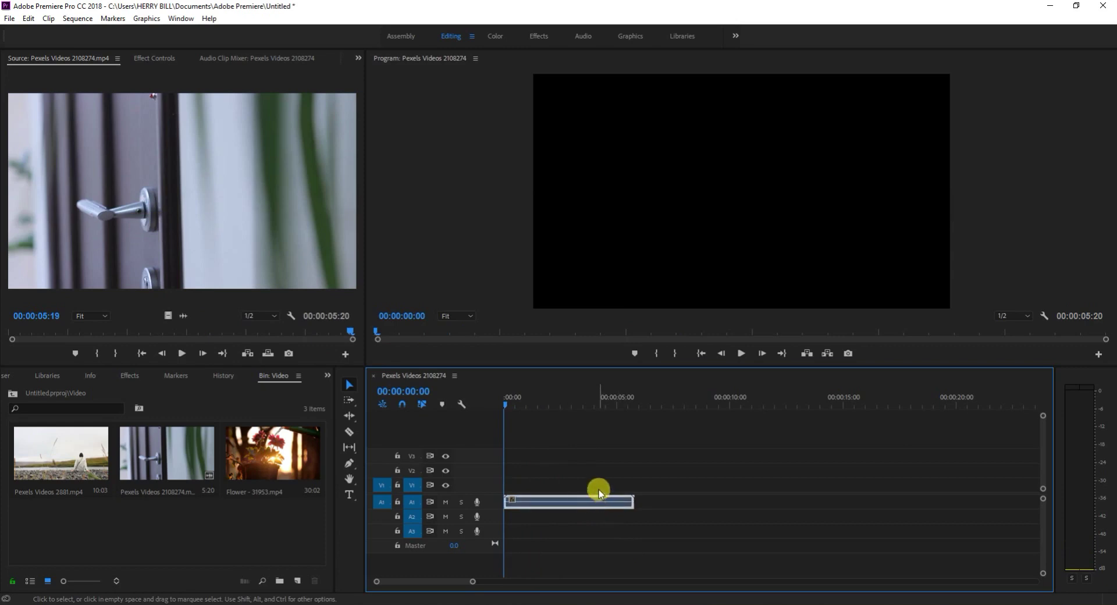
key("Delete")
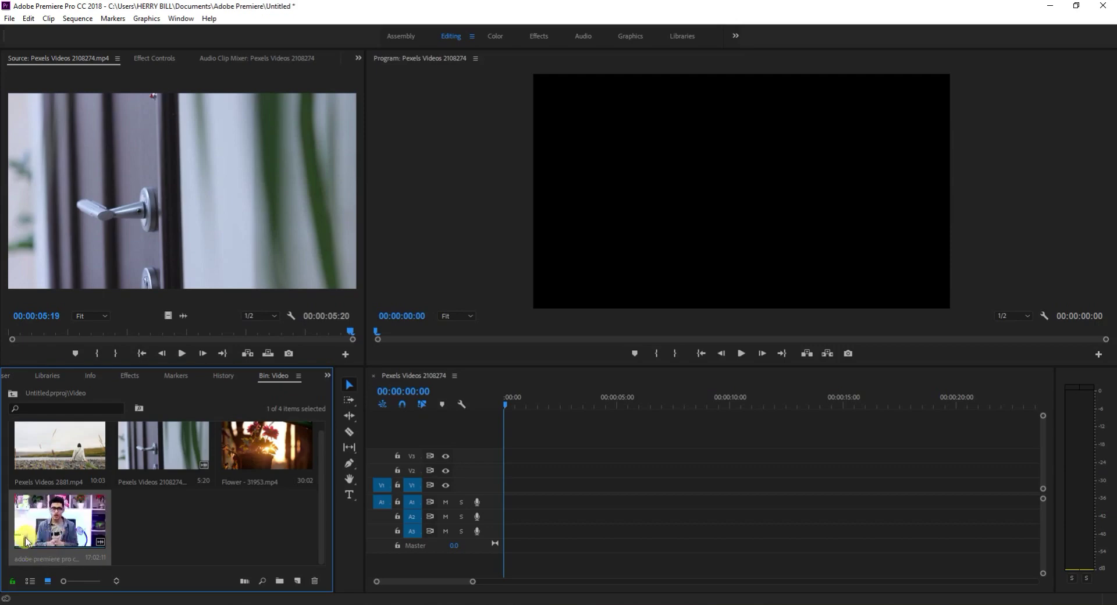
Load adobe premiere pro class 1.avi in the Source monitor and play it to 00:05:30:00
double_click(75, 536)
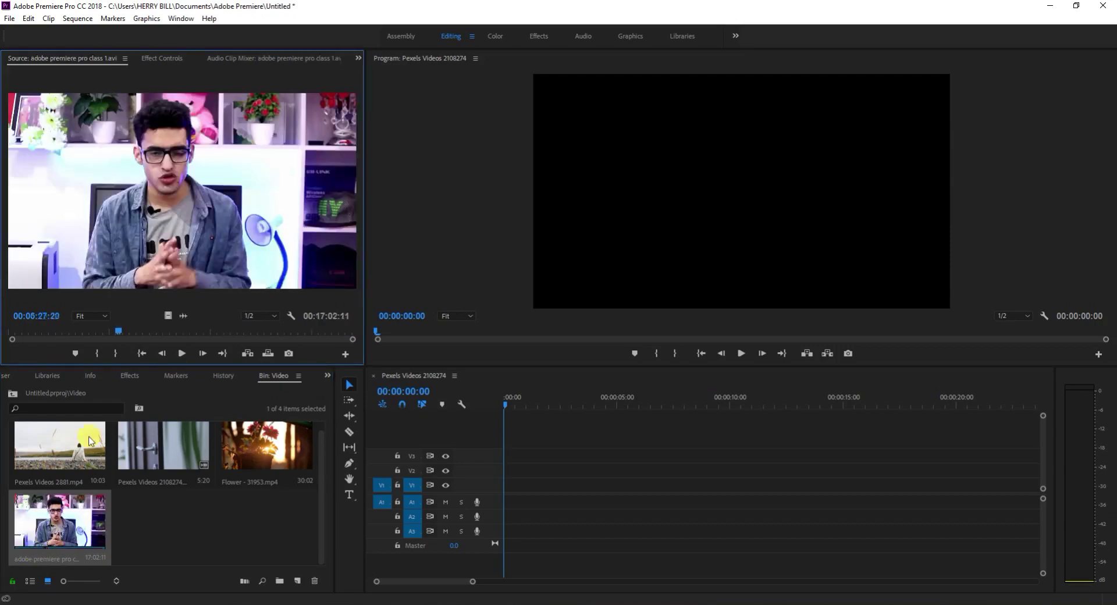
left_click(182, 353)
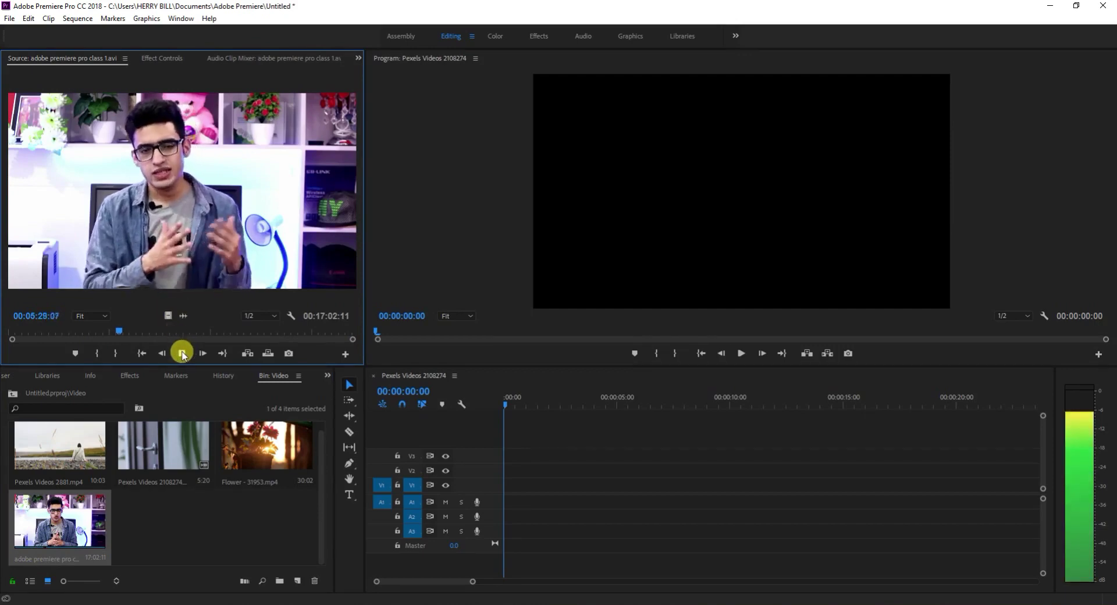
left_click(182, 353)
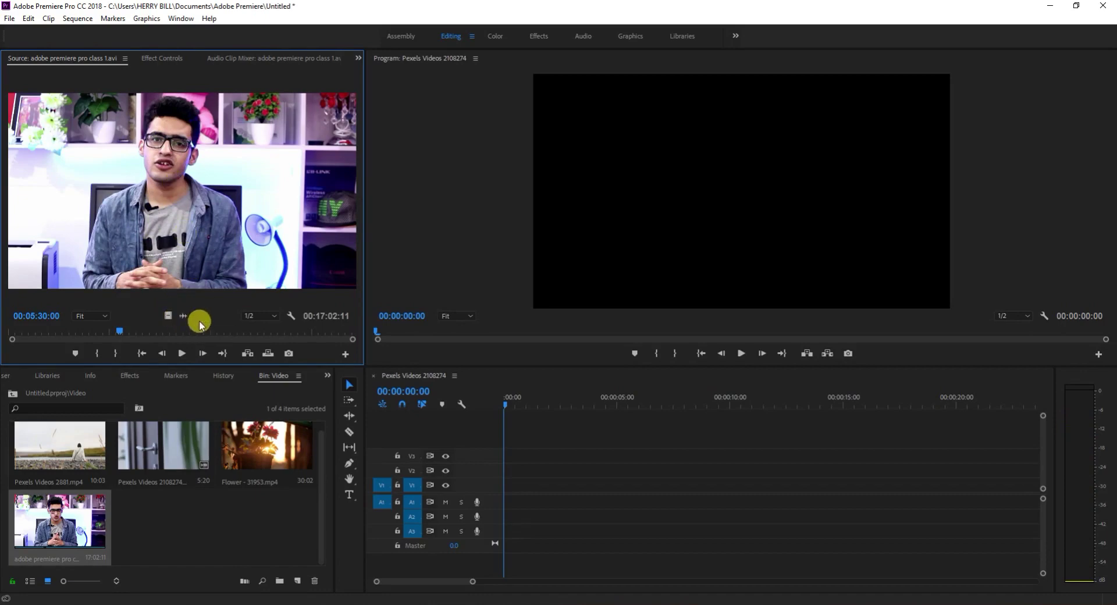
Place only the audio of adobe premiere pro class 1.avi on track A1 at the sequence start, and scrub to 00:00:07:20
left_click_drag(175, 314, 503, 498)
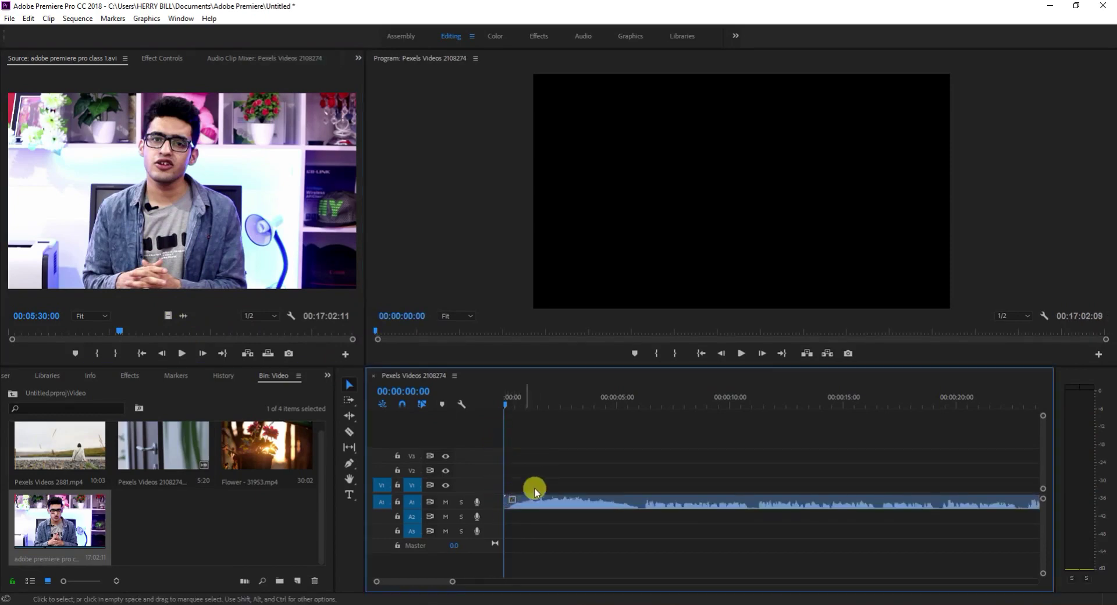
key("space")
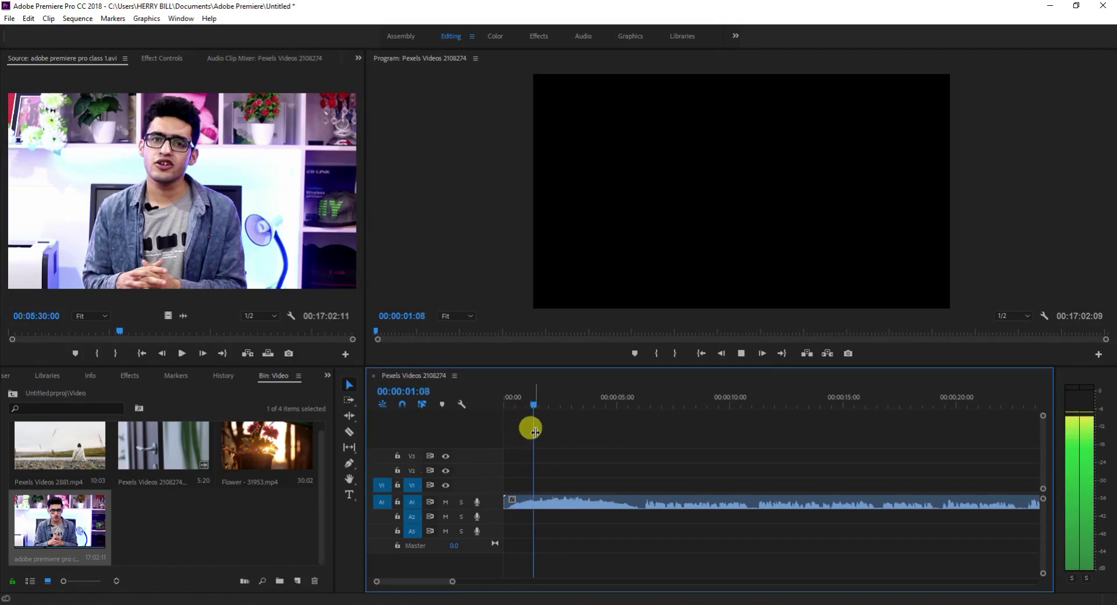
left_click(550, 406)
left_click_drag(550, 406, 682, 427)
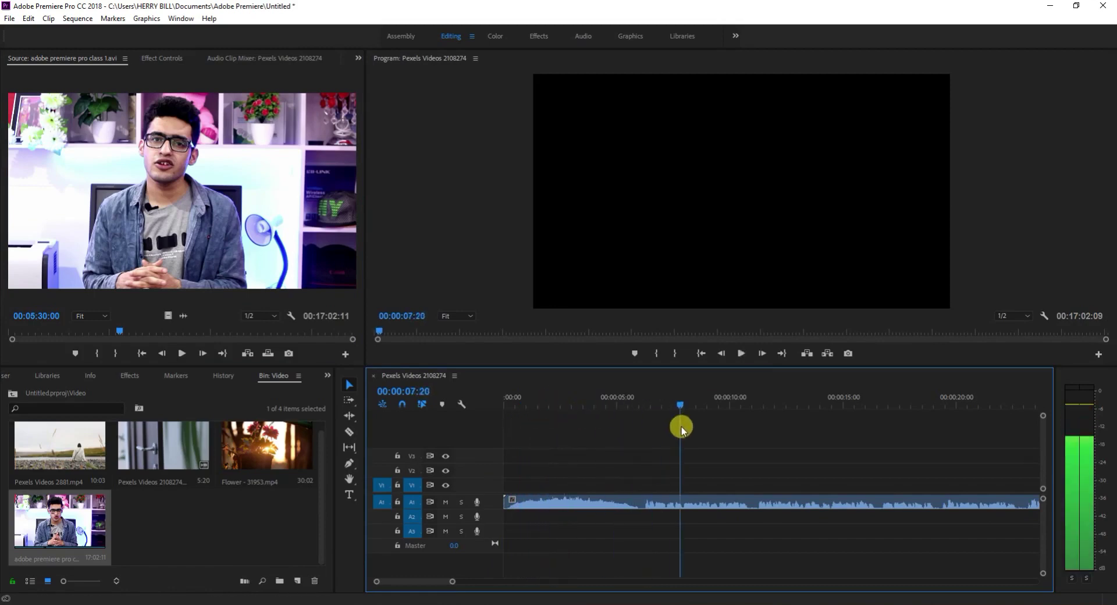
Play the audio clip to 00:00:10:06, and delete it from track A1
key("space")
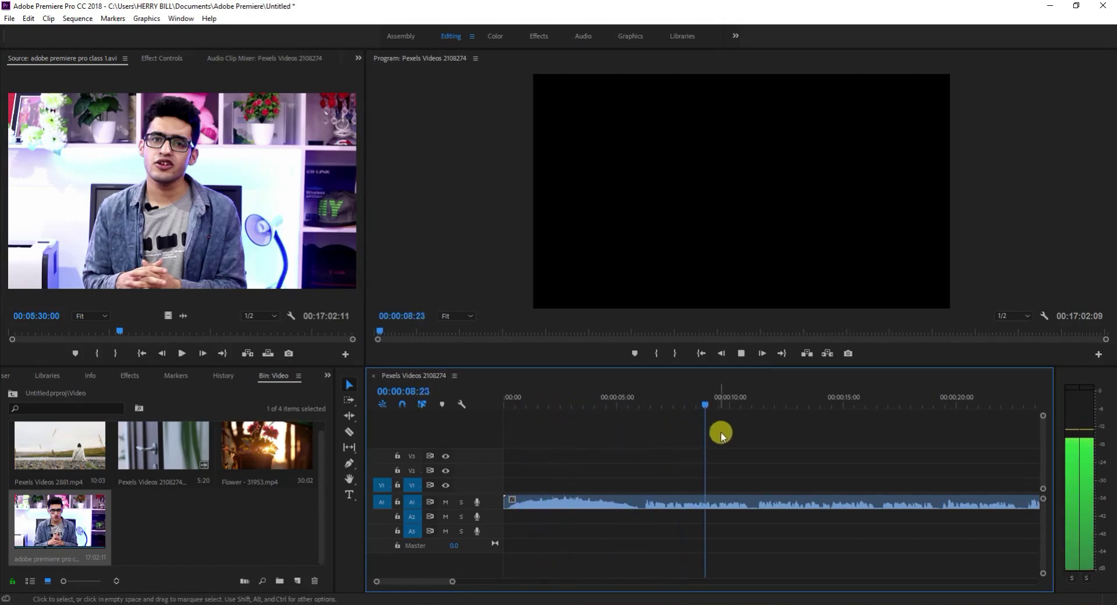
key("space")
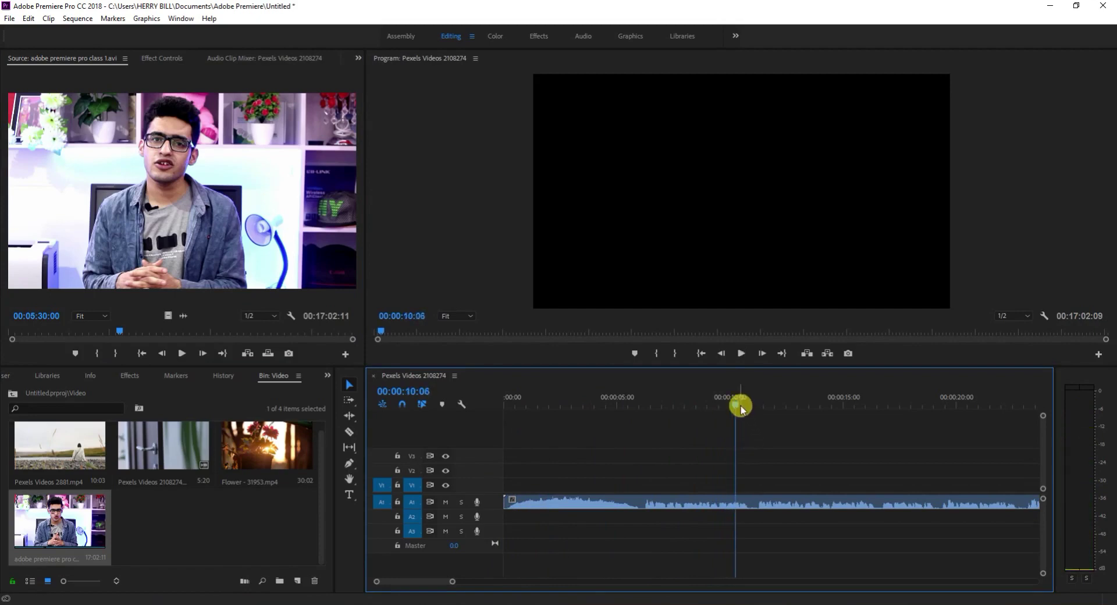
left_click(698, 502)
key("Delete")
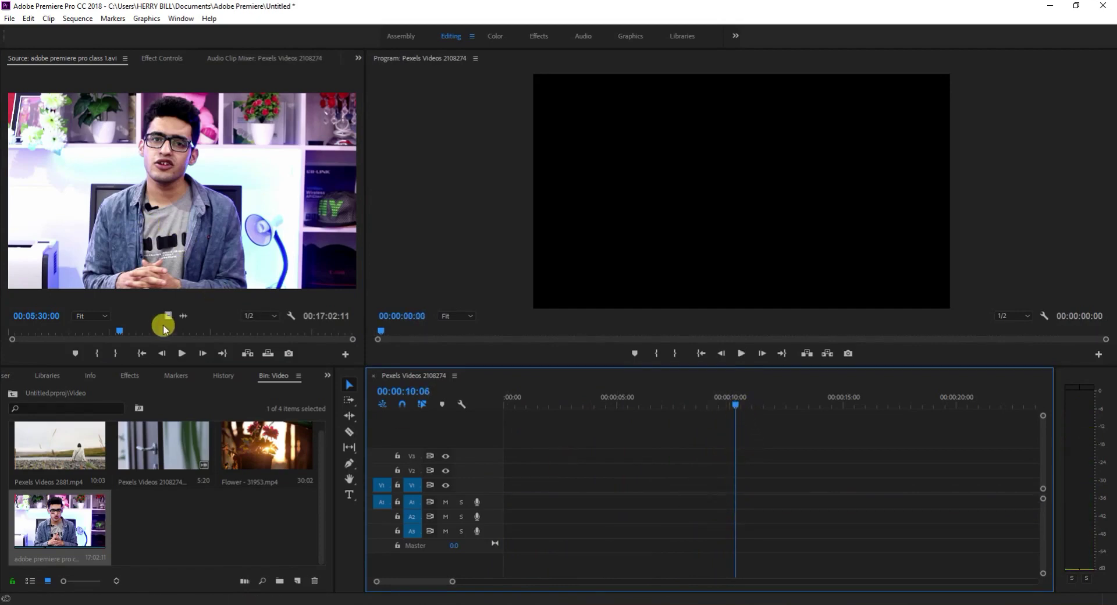
Place only the video of adobe premiere pro class 1.avi on track V1 at the sequence start, changing the sequence settings to match the clip
left_click(298, 353)
left_click_drag(297, 353, 506, 481)
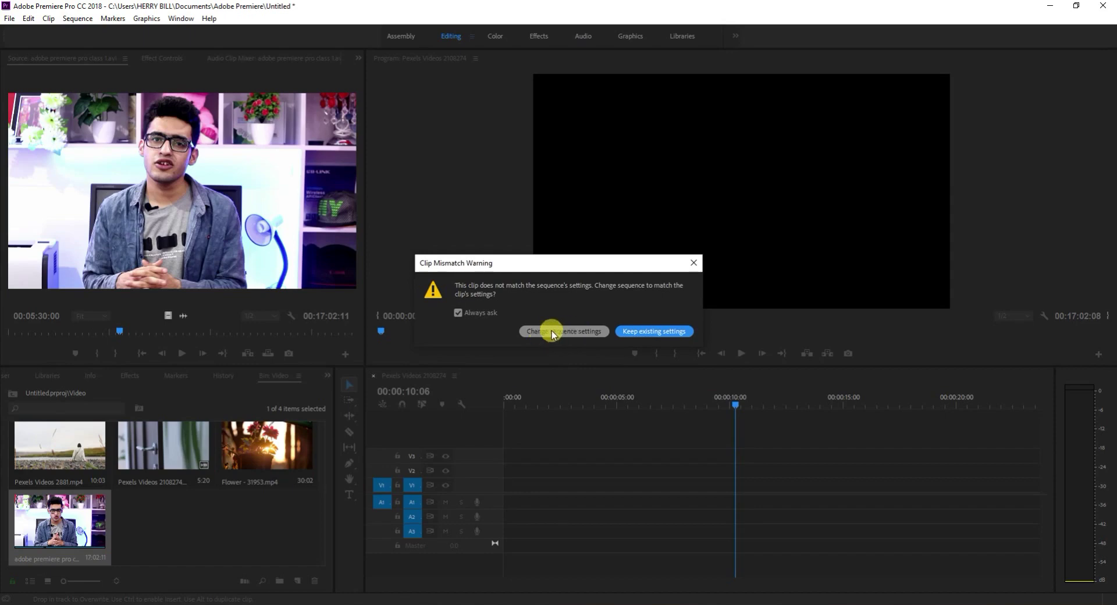
left_click(546, 331)
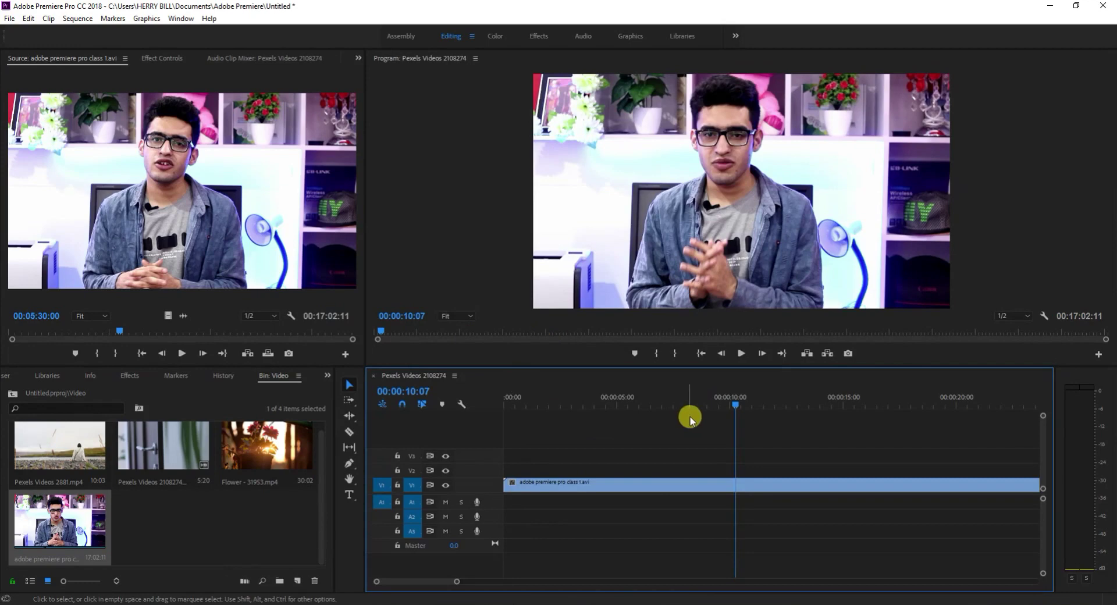
Play the video-only clip from the sequence start, and stop at 00:00:09:22
left_click_drag(735, 407, 503, 414)
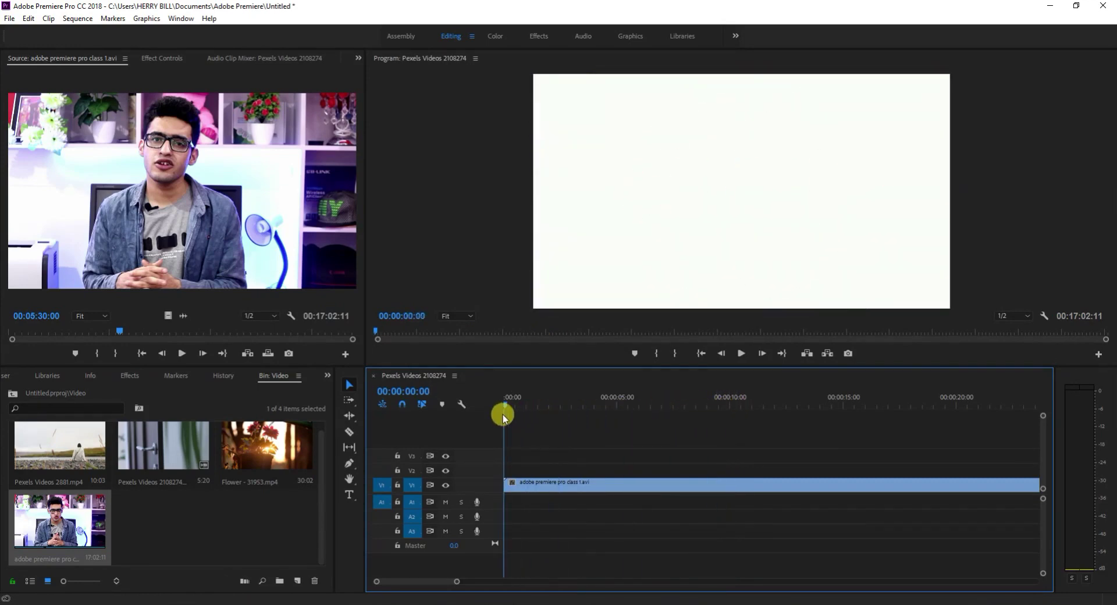
key("space")
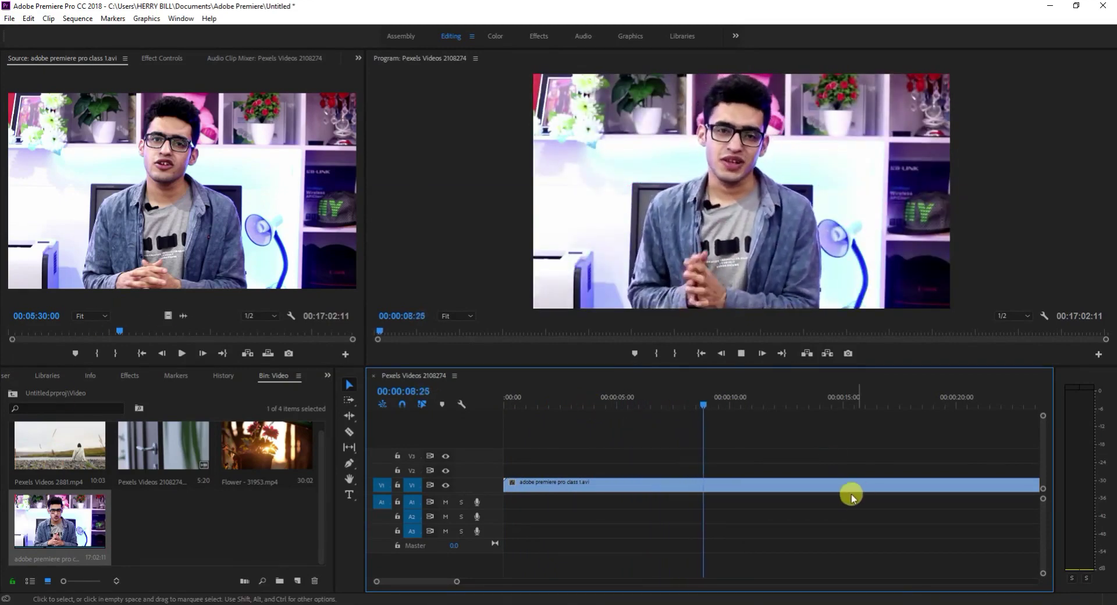
key("space")
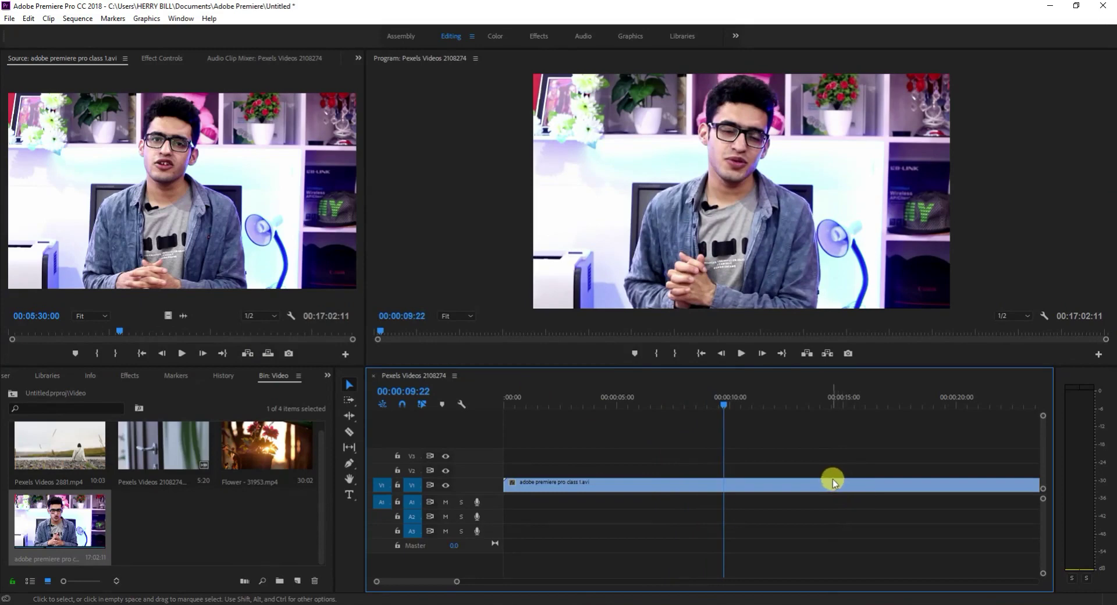
Delete the video-only clip from track V1 and return the playhead to 00:00:00:00
left_click(833, 480)
key("Delete")
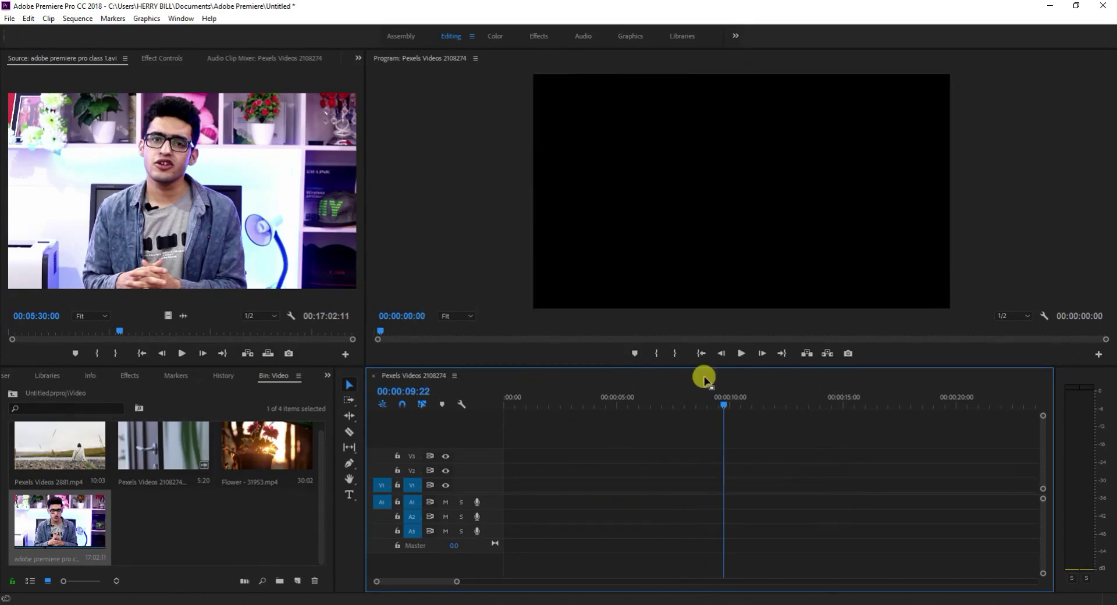
left_click_drag(721, 407, 462, 405)
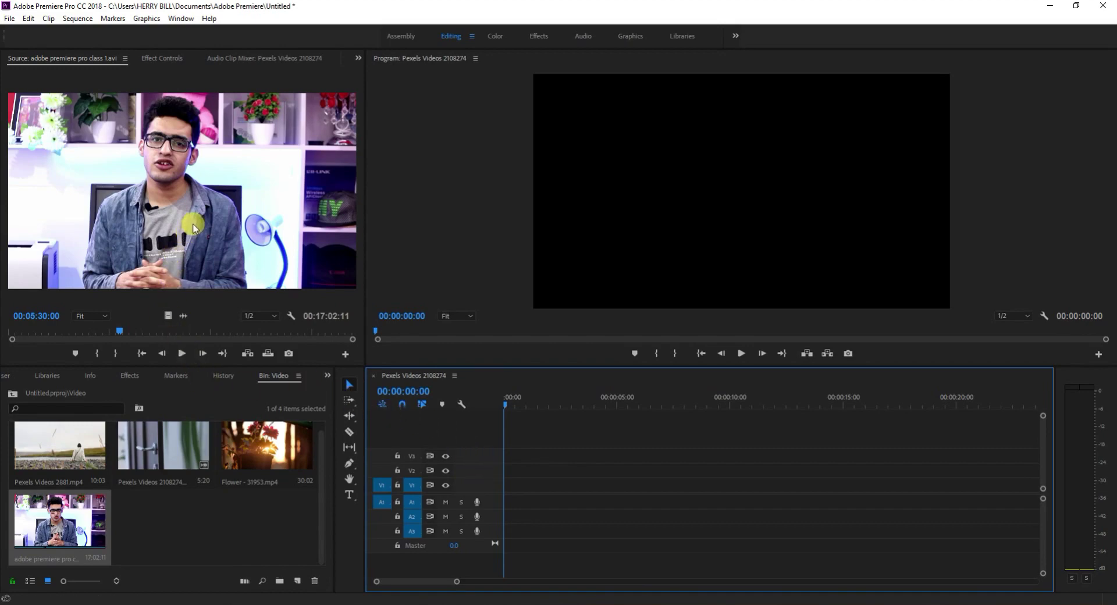
Place adobe premiere pro class 1.avi with both video and audio at the sequence start, and preview it up to 00:00:08:27
left_click_drag(193, 228, 508, 490)
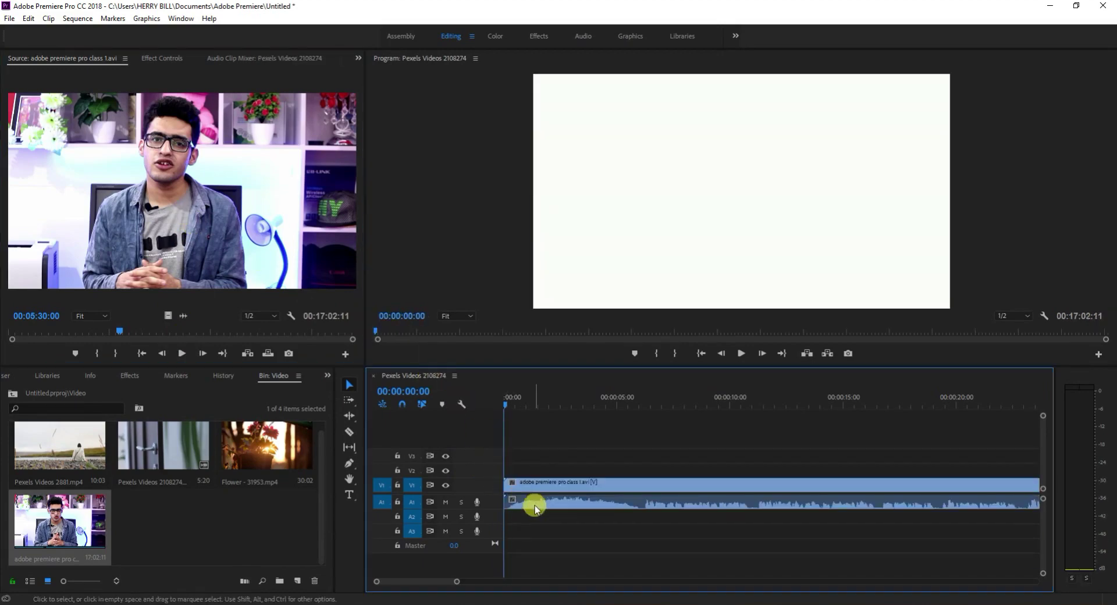
key("space")
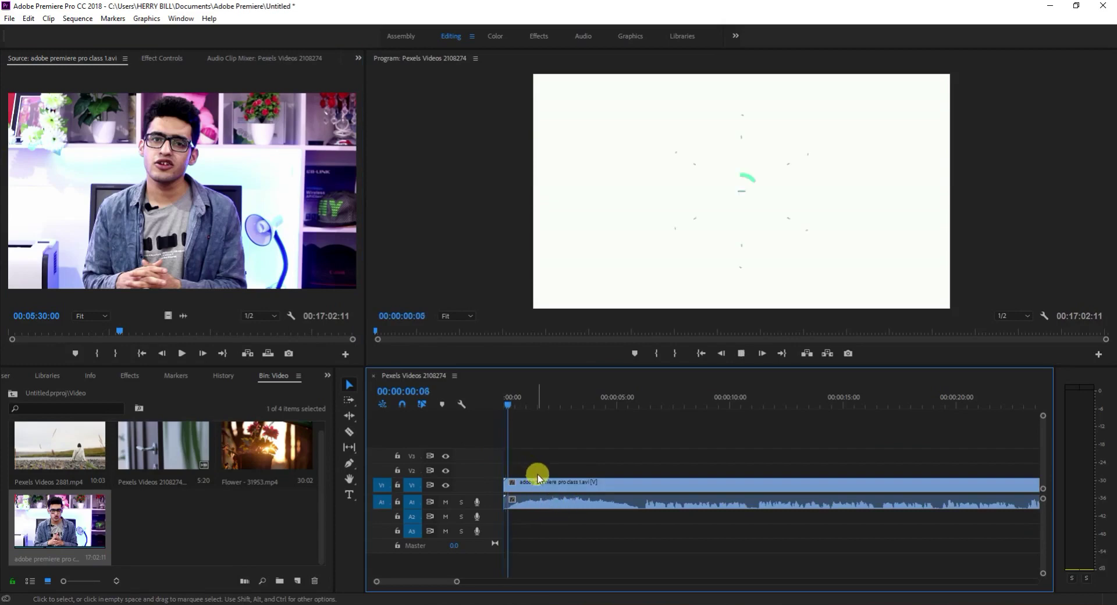
key("space")
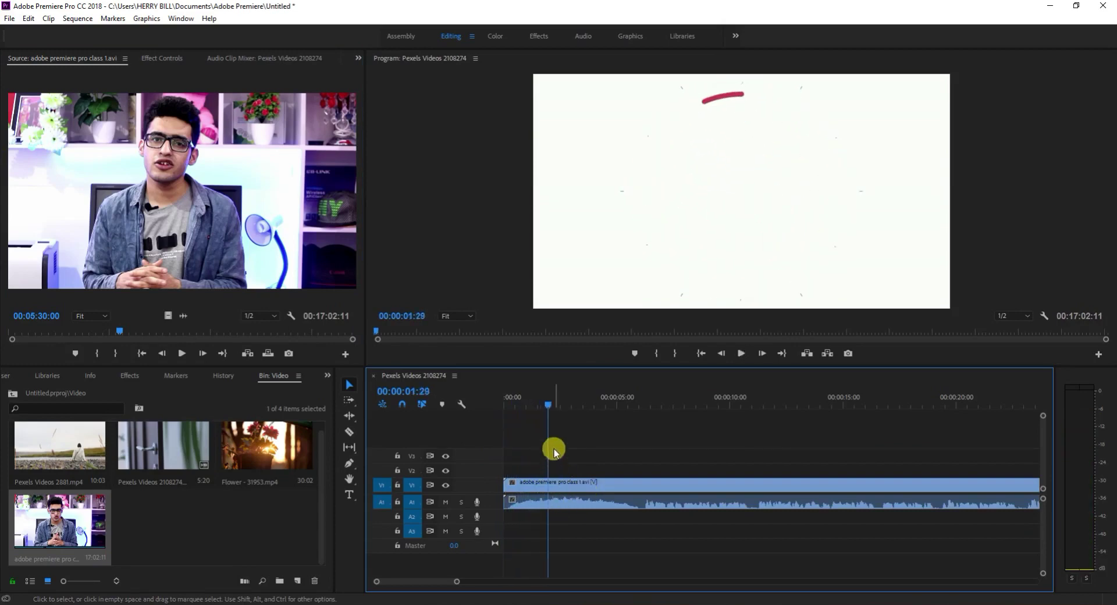
left_click_drag(548, 403, 621, 421)
key("space")
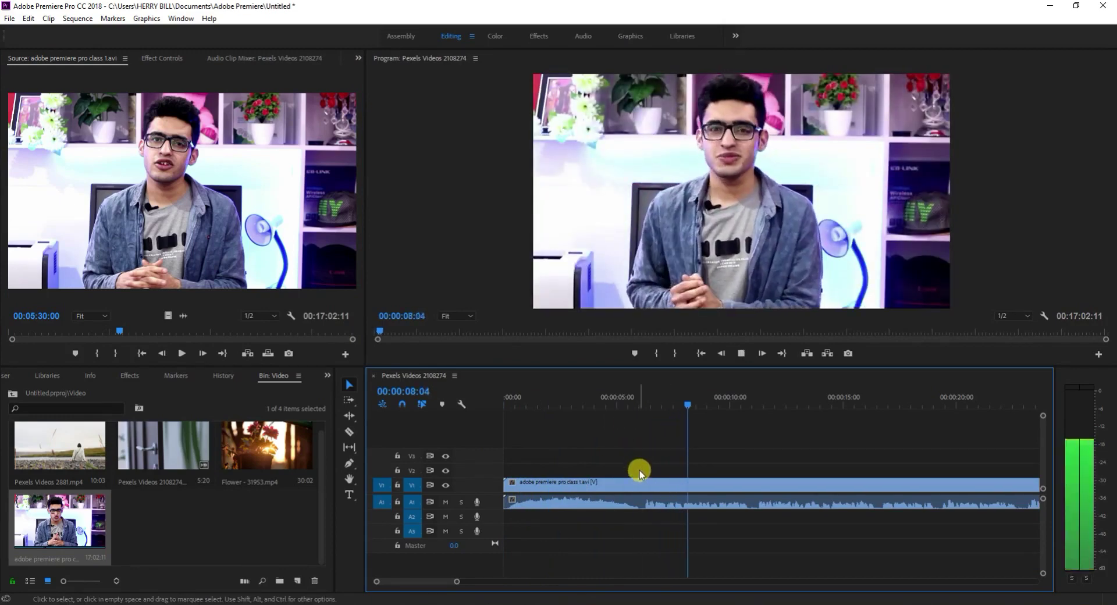
key("space")
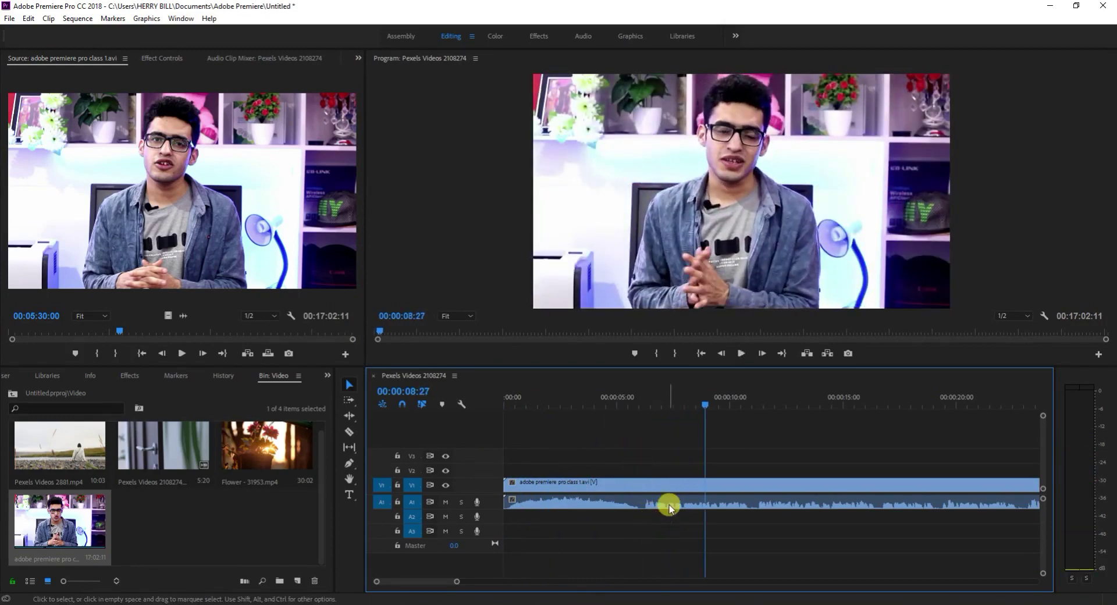
Unlink the clip's audio from its video, and shift the audio on track A1 to start about 7.5 seconds into the sequence
mouse_move(667, 504)
left_mouse_down()
mouse_move(699, 501)
mouse_move(664, 501)
left_mouse_up()
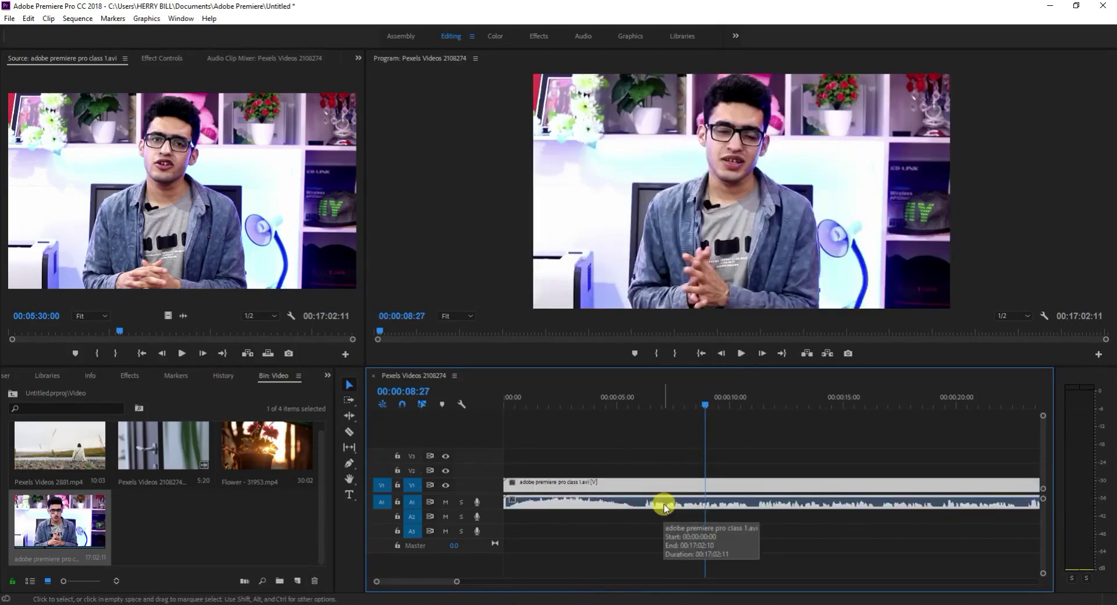
right_click(662, 506)
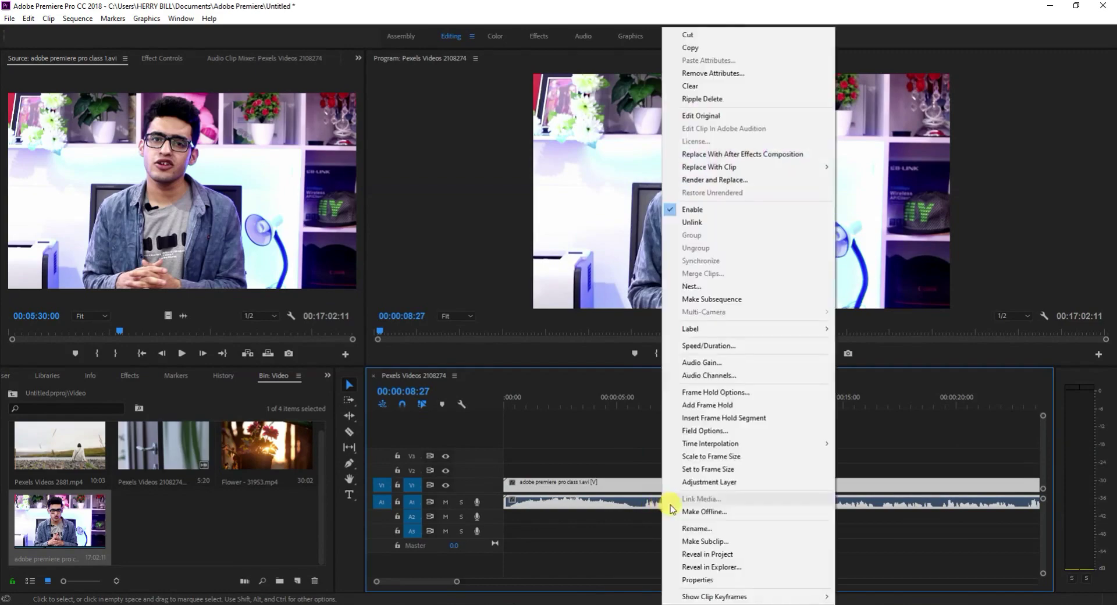
left_click(706, 222)
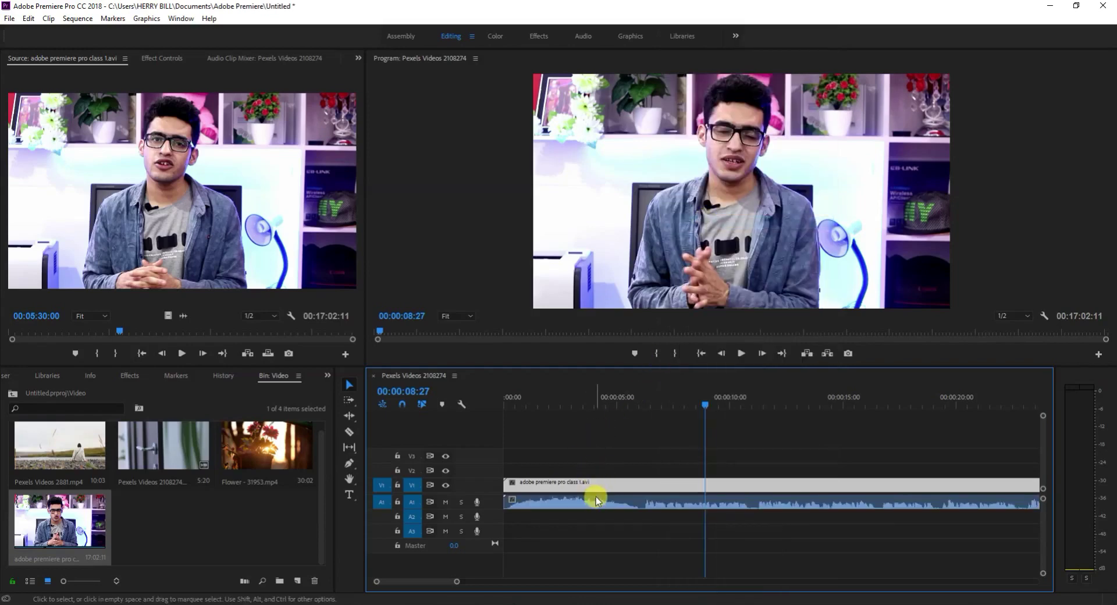
left_click_drag(604, 503, 762, 499)
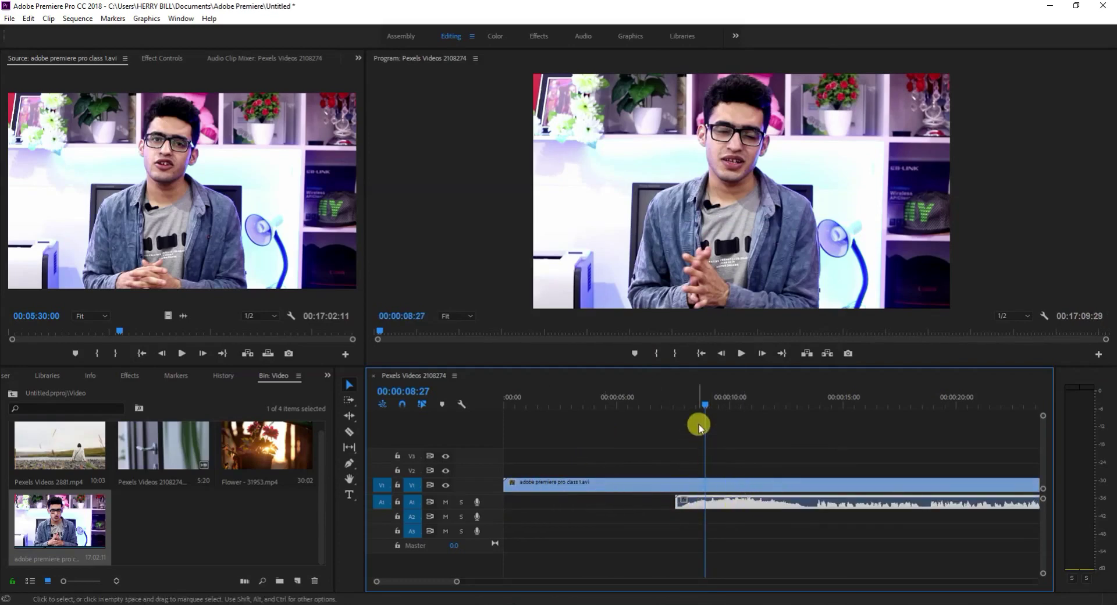
Play the sequence from near its start and across the beginning of the shifted audio, and stop at 00:00:10:28
left_click(703, 406)
left_click_drag(678, 406, 540, 413)
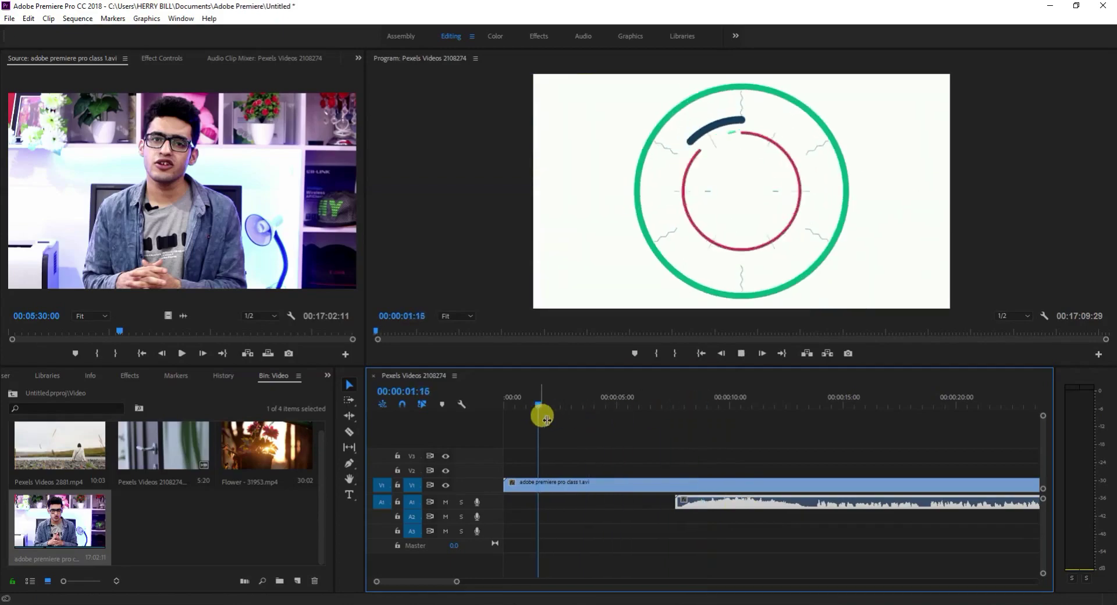
key("space")
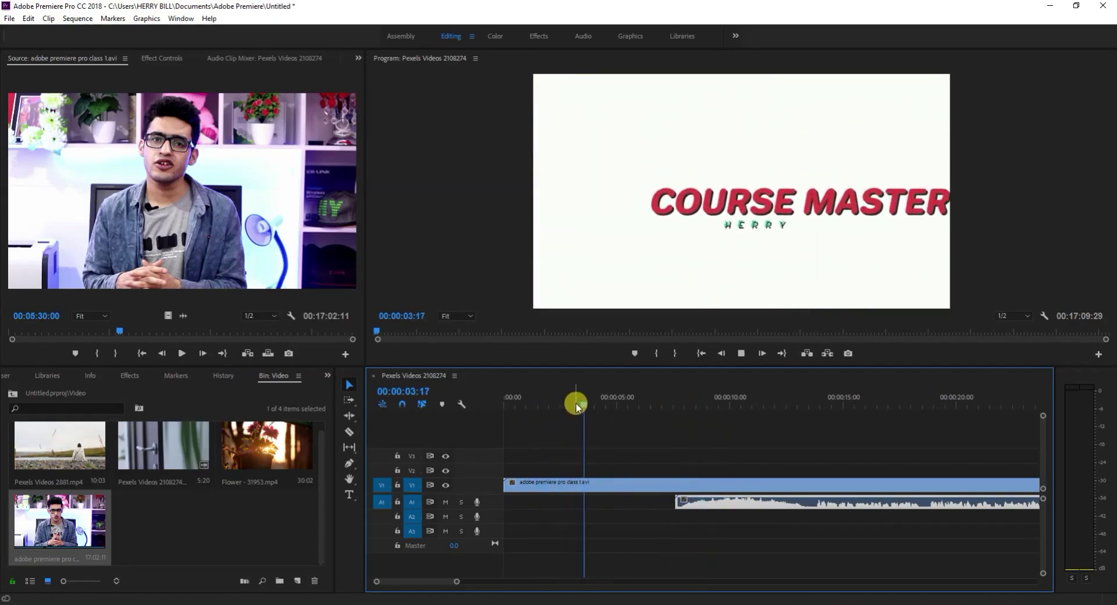
left_click_drag(602, 405, 669, 417)
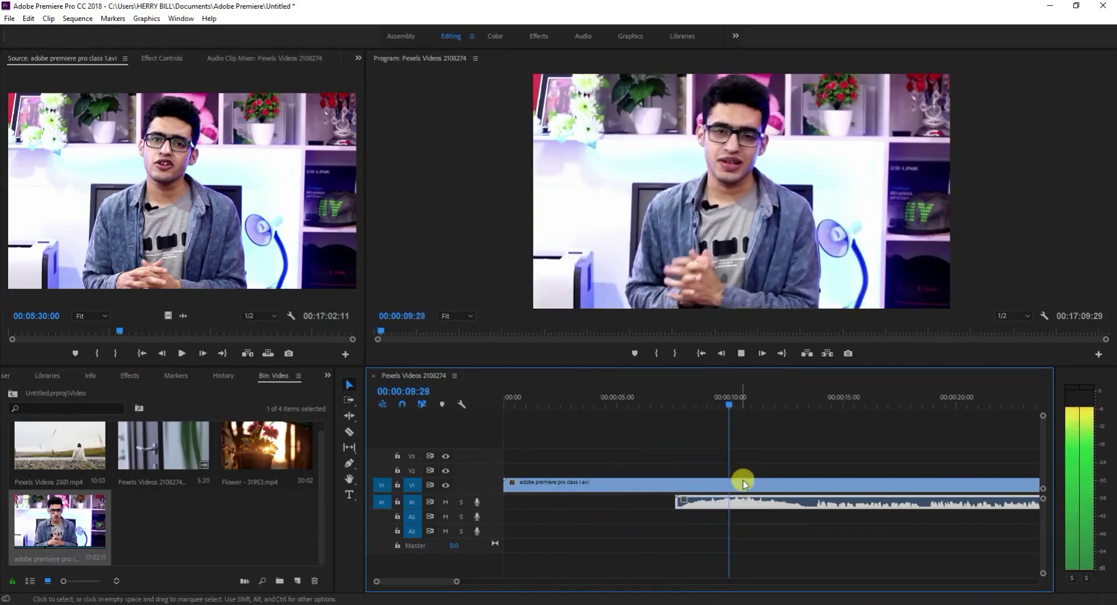
key("space")
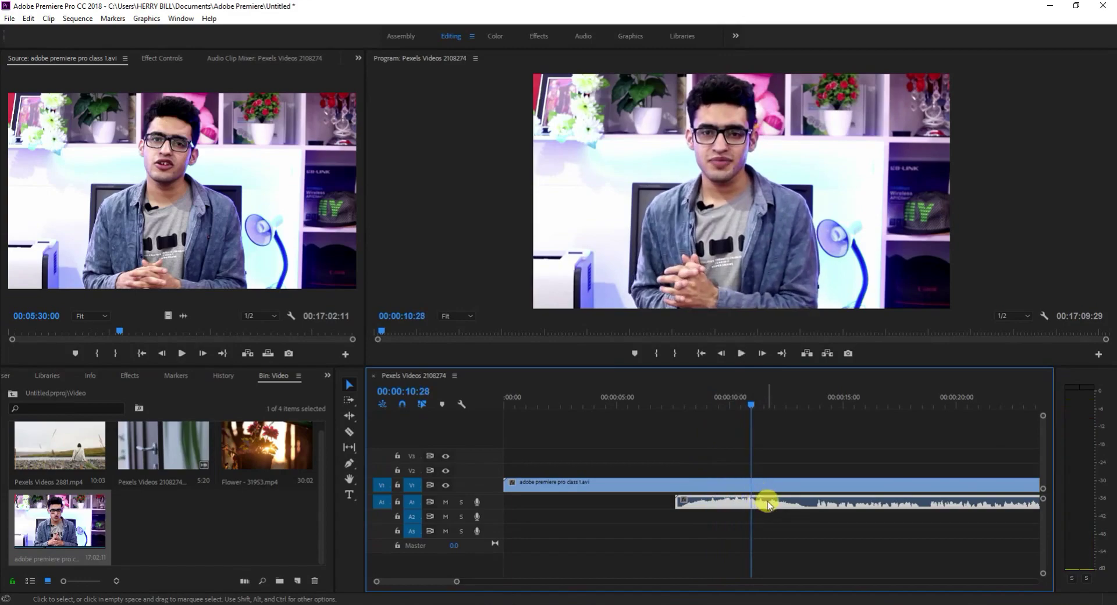
Undo the audio shift, the unlinking and the placement of adobe premiere pro class 1.avi in the sequence
key("ctrl+z")
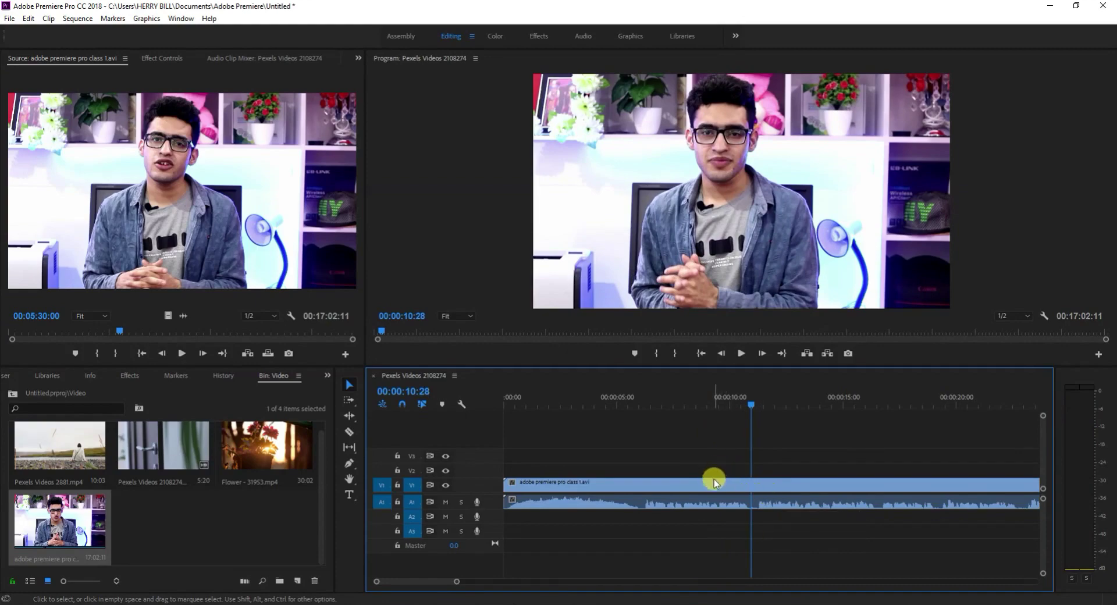
key("ctrl+z")
key("ctrl+z")
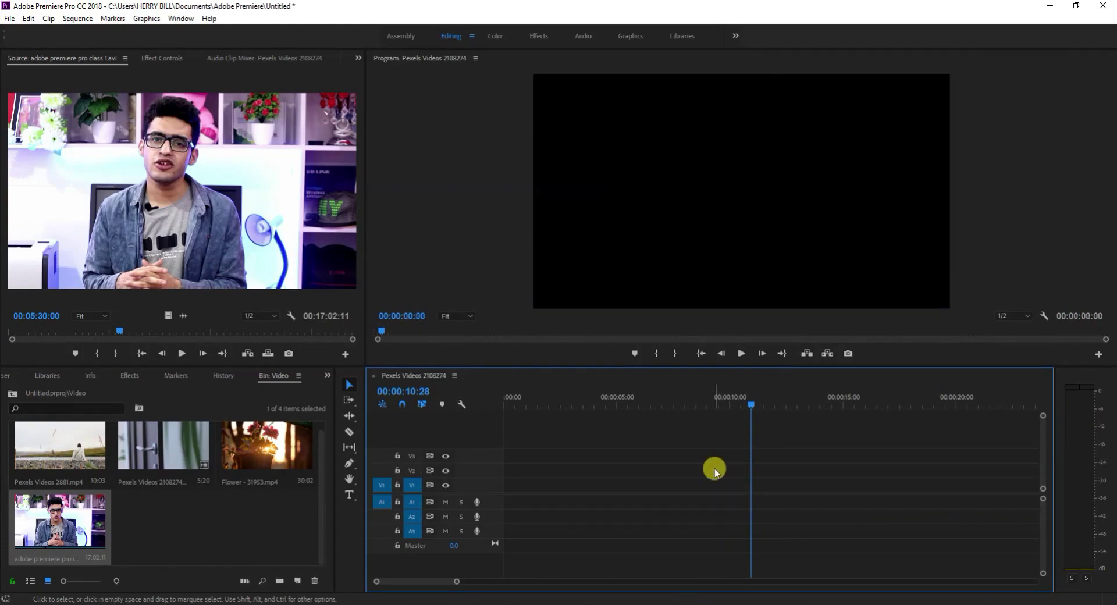